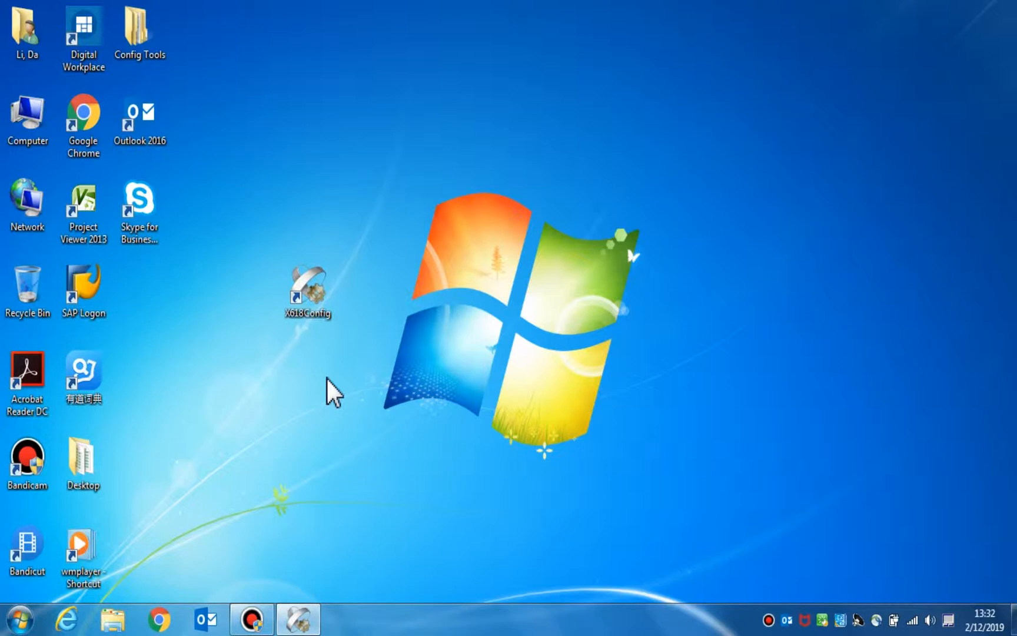
Step: Launch the X618 configuration tool from its desktop shortcut
right_click(308, 307)
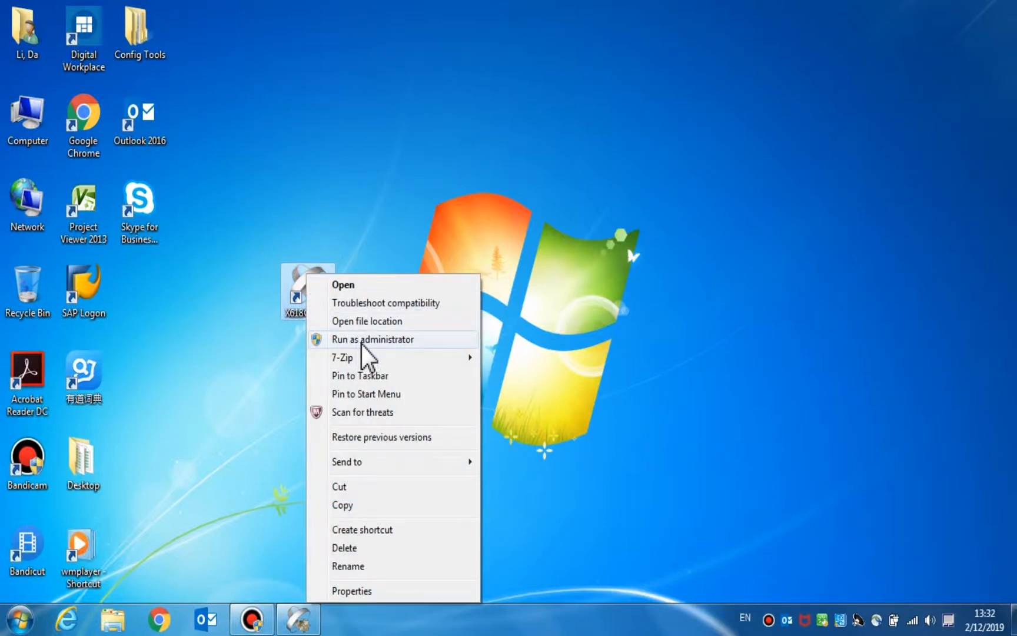
click(295, 619)
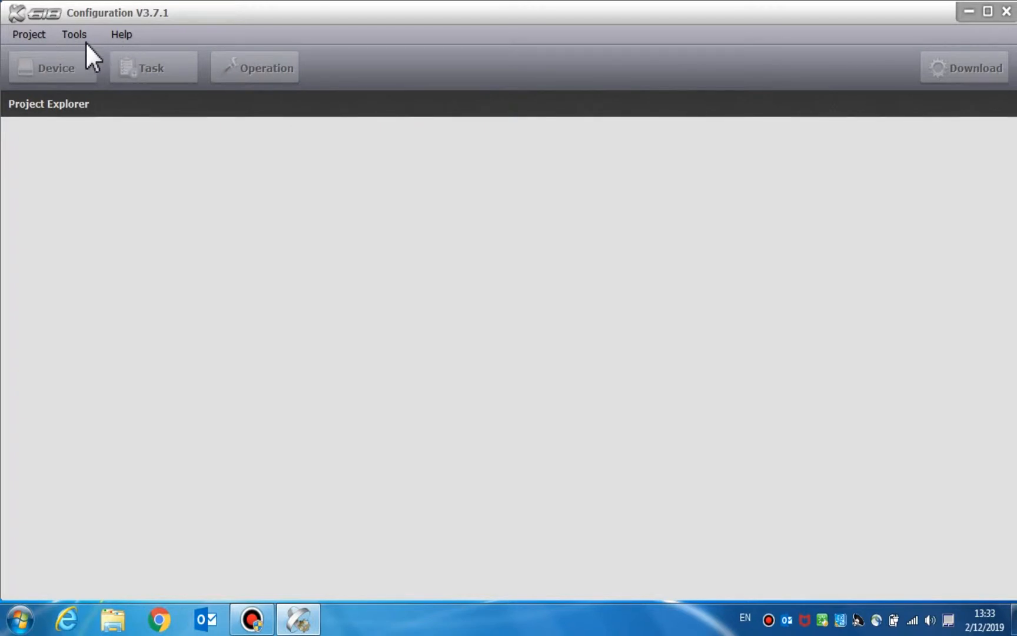
click(39, 38)
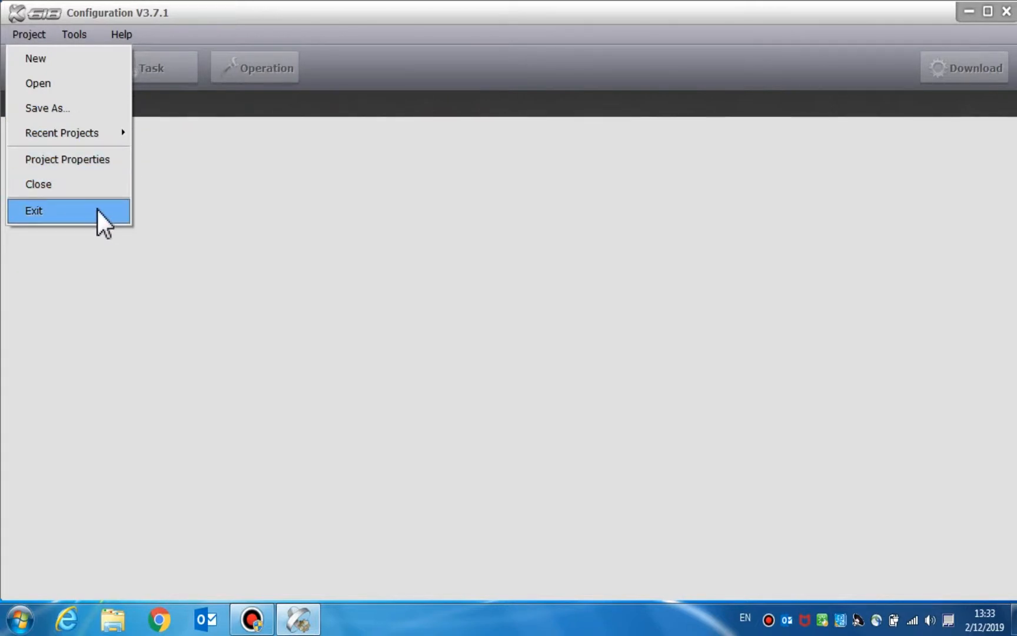
click(79, 35)
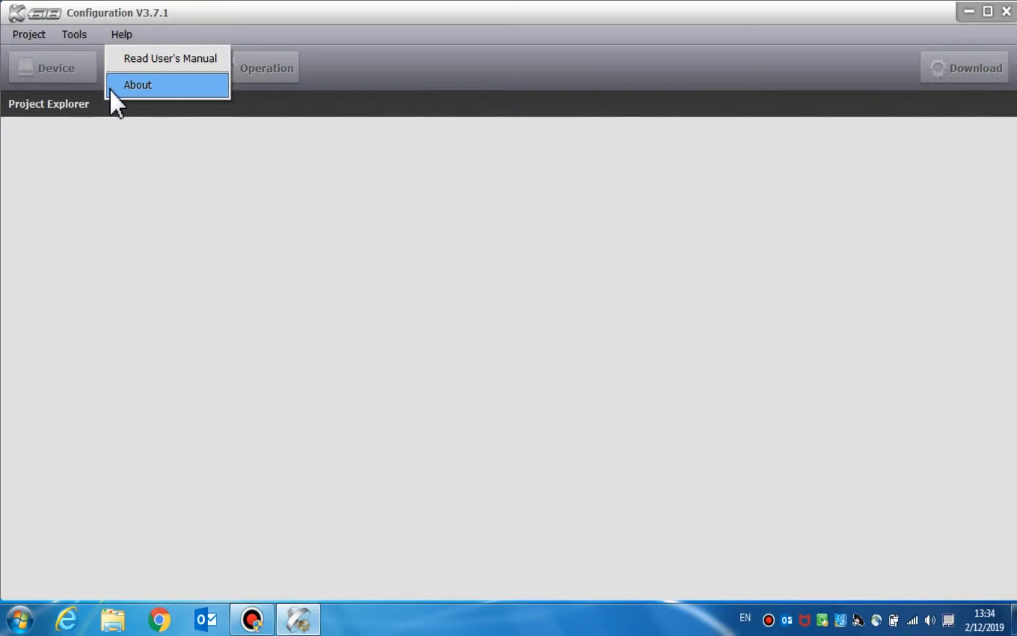
click(134, 220)
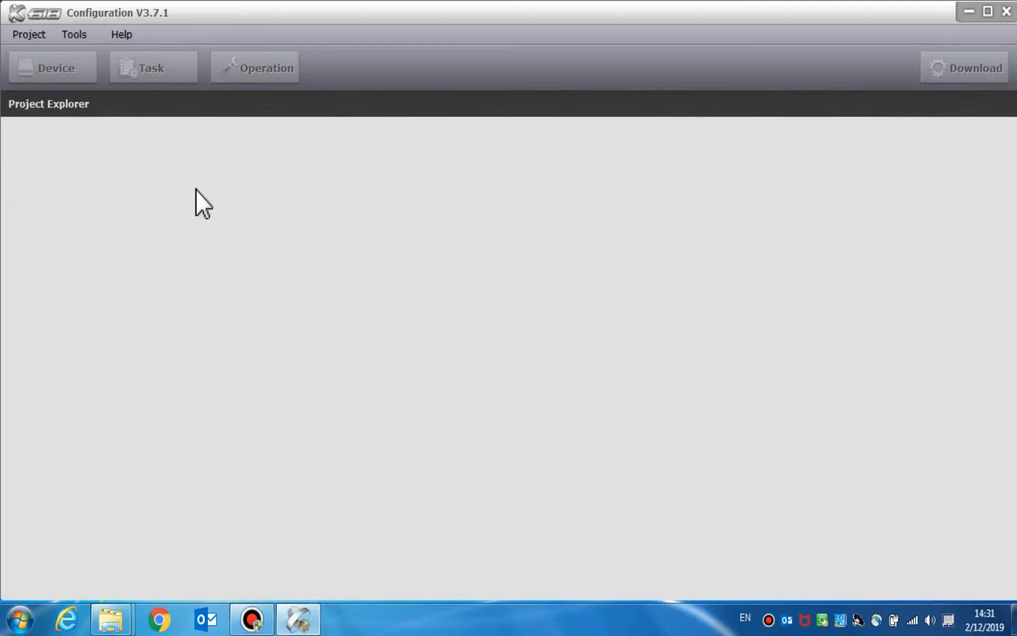
Step: Create a new project DEMO with device group Group 1 set as central
click(46, 33)
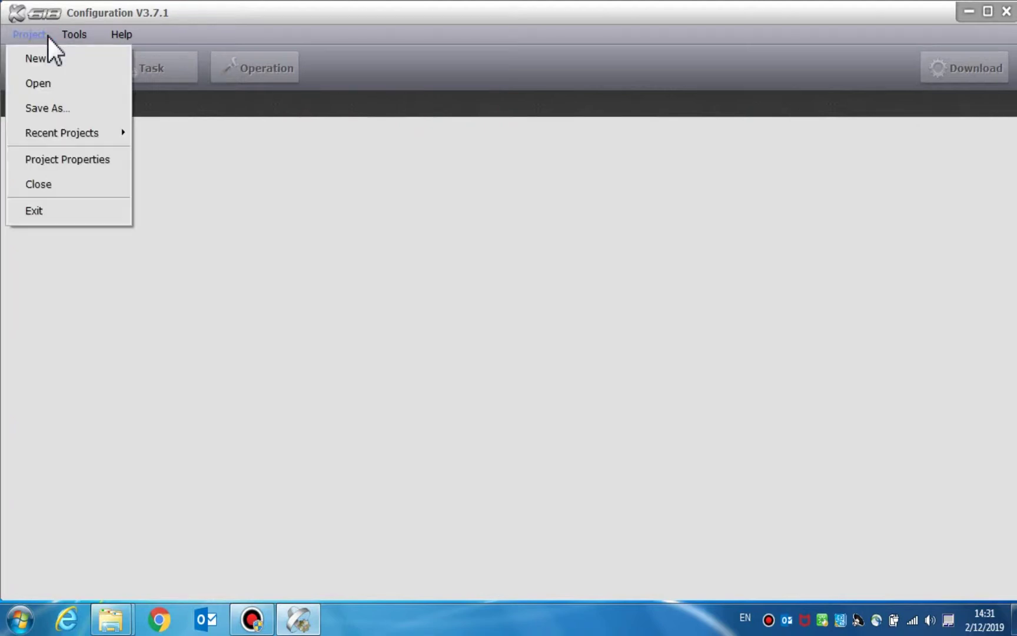
click(75, 63)
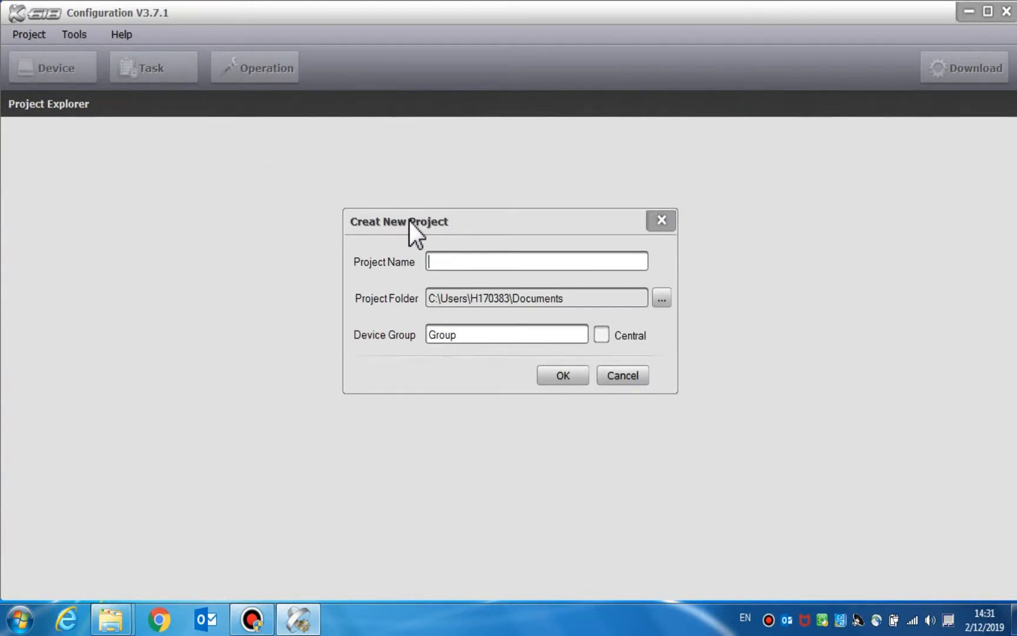
text(DE)
text(MO)
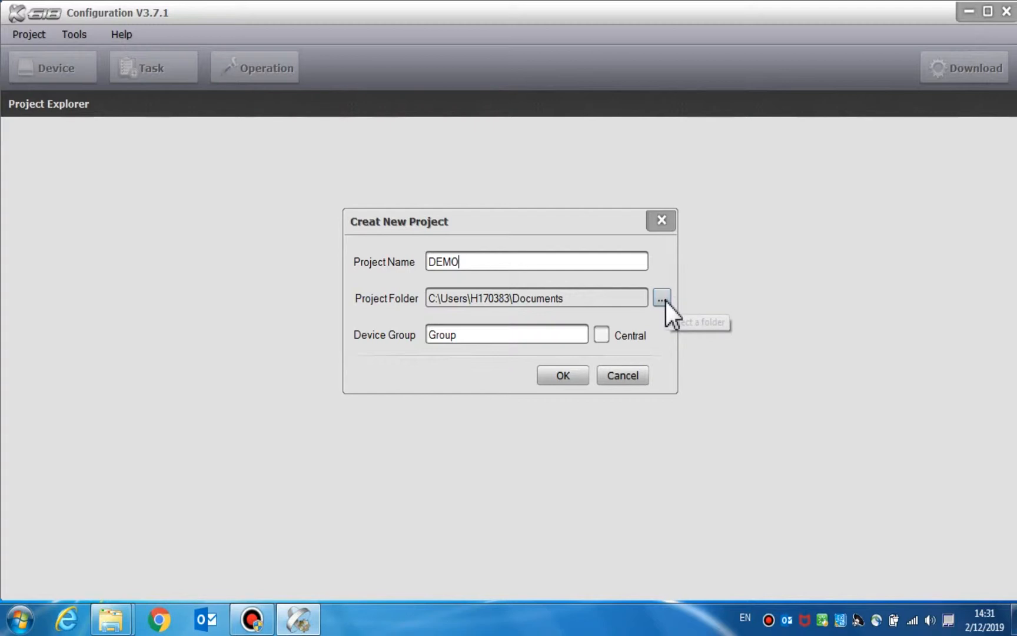
click(536, 333)
text(1)
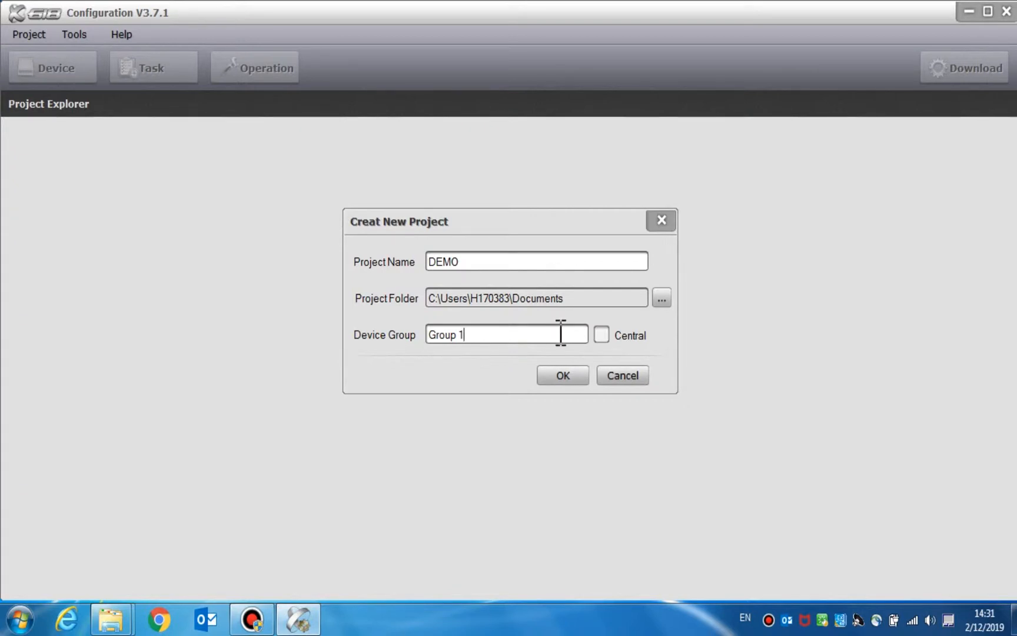
click(600, 335)
click(578, 376)
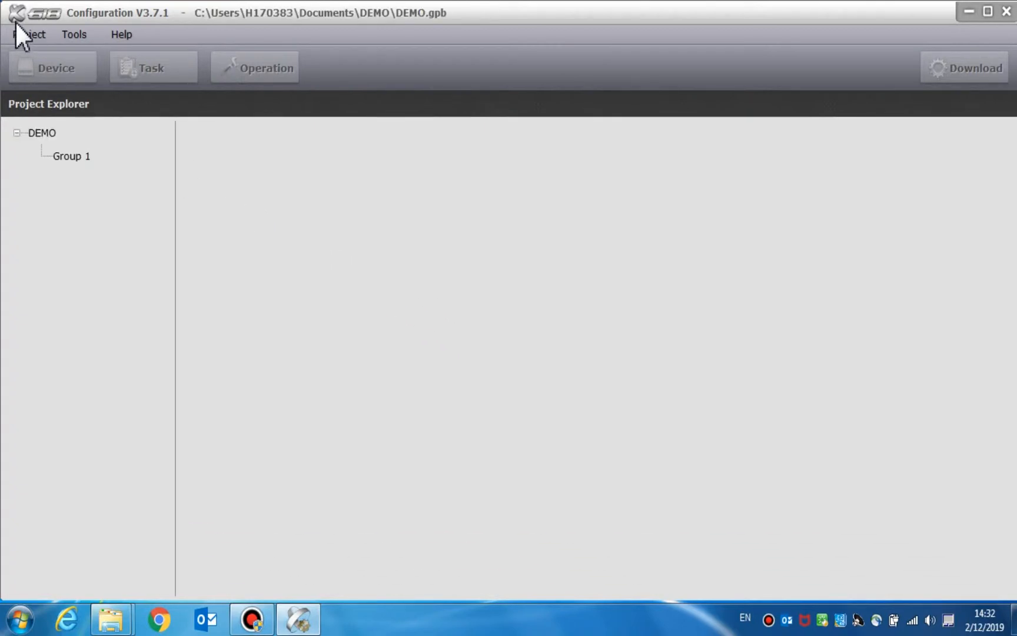
Step: Enter honeywell as the company in DEMO's project properties
click(30, 35)
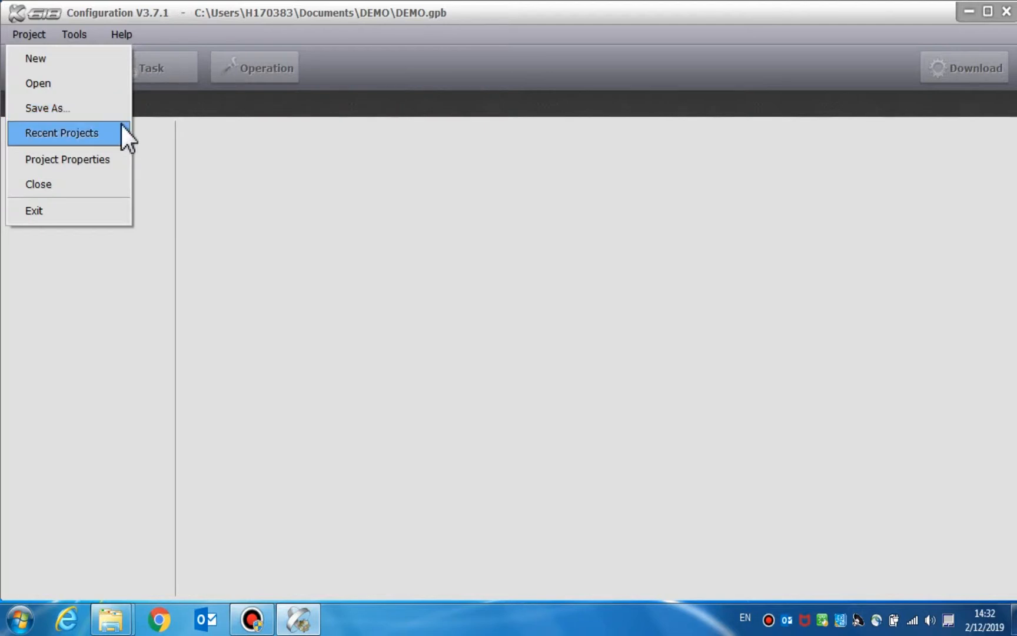
mouse_move(63, 132)
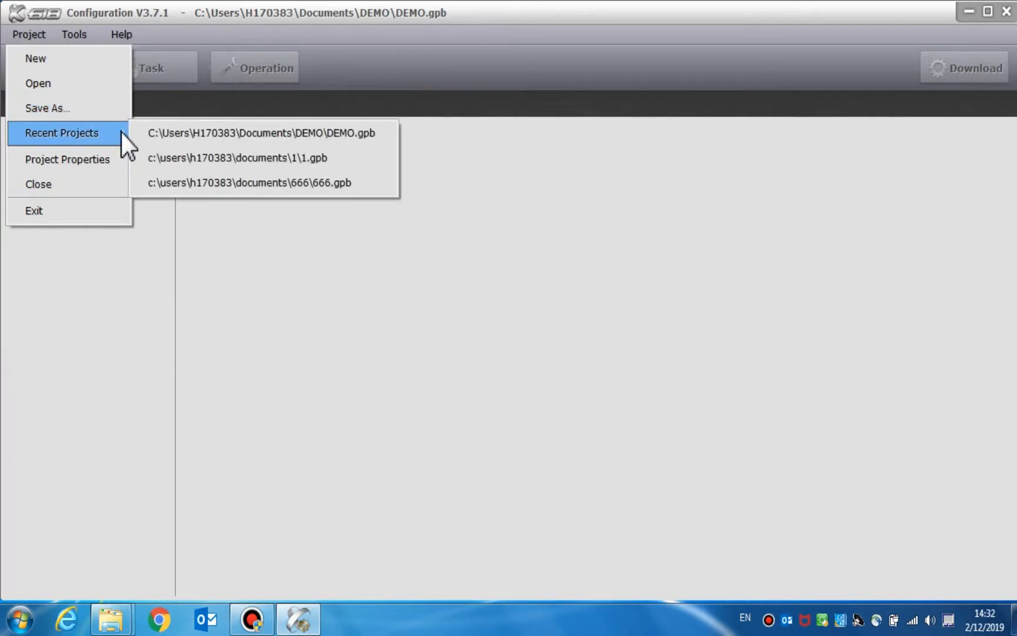
click(109, 158)
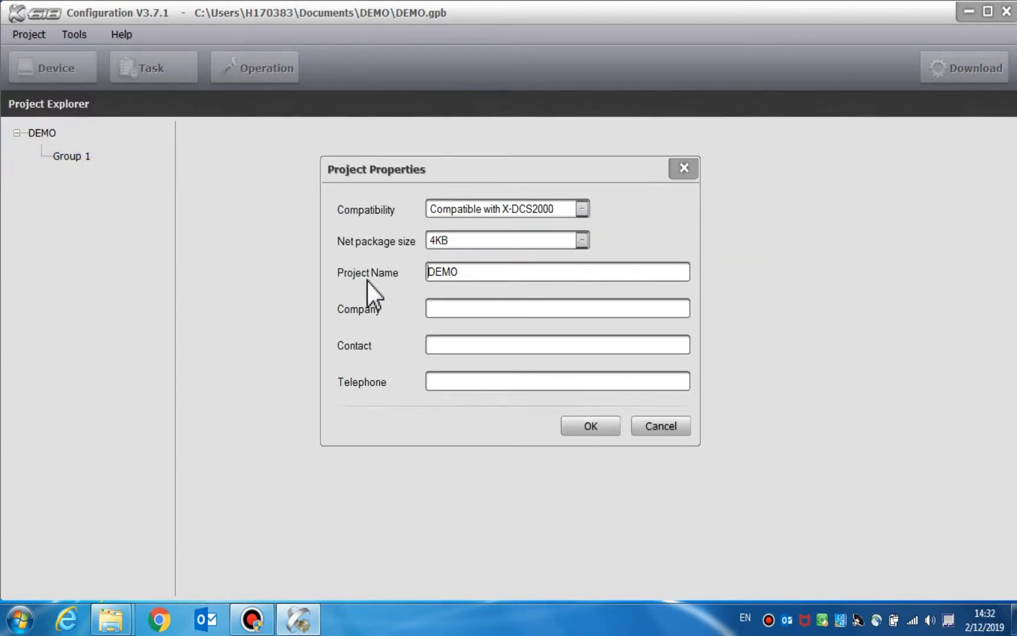
click(469, 310)
text(hone)
text(ywell)
click(580, 240)
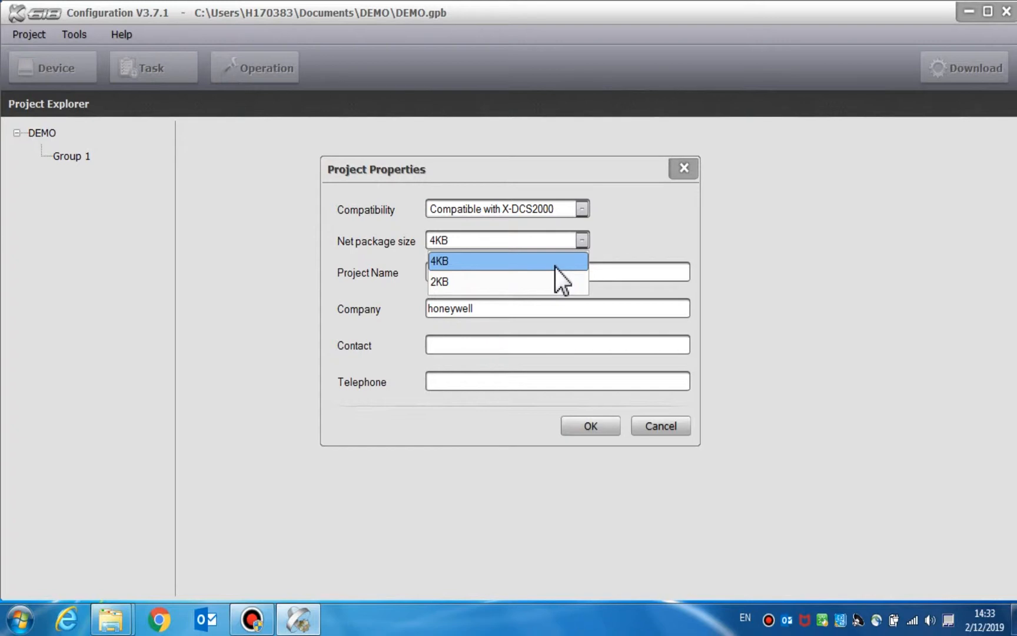
Step: Keep the 4KB net package size and apply the DEMO project properties
click(555, 268)
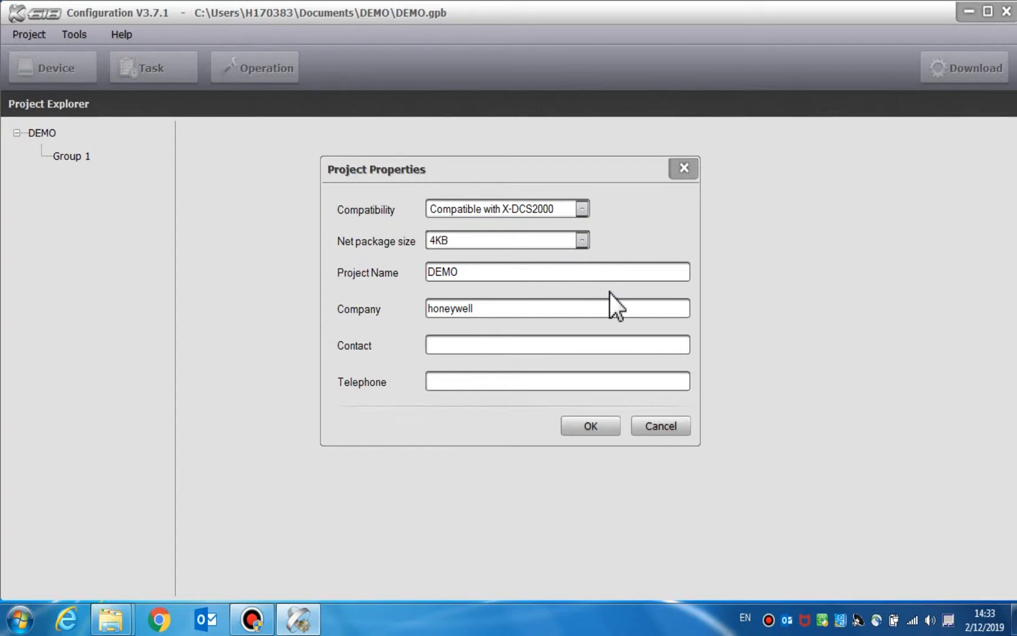
click(604, 426)
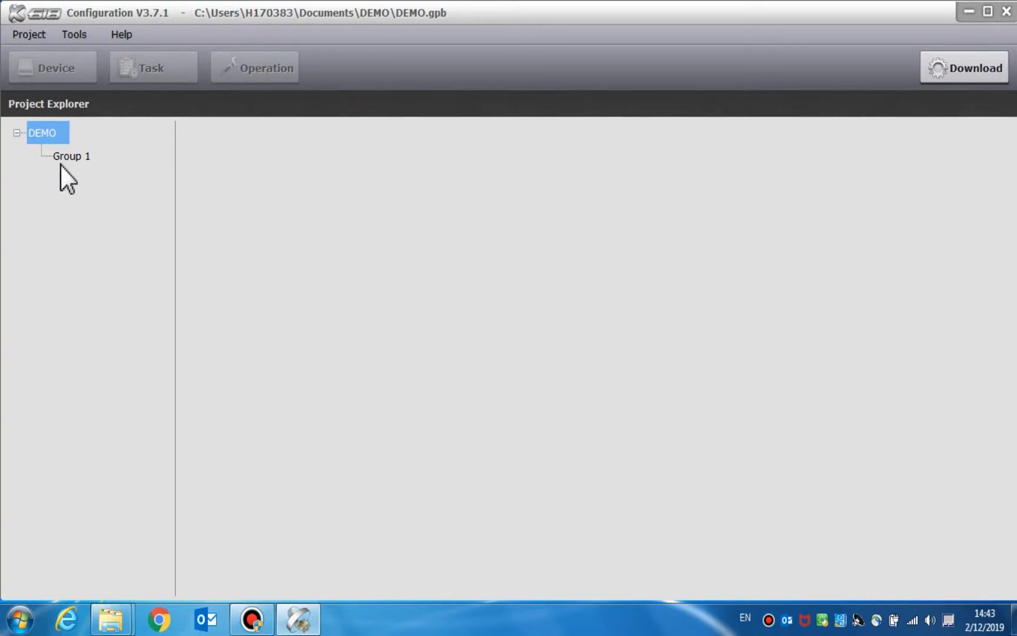
right_click(50, 132)
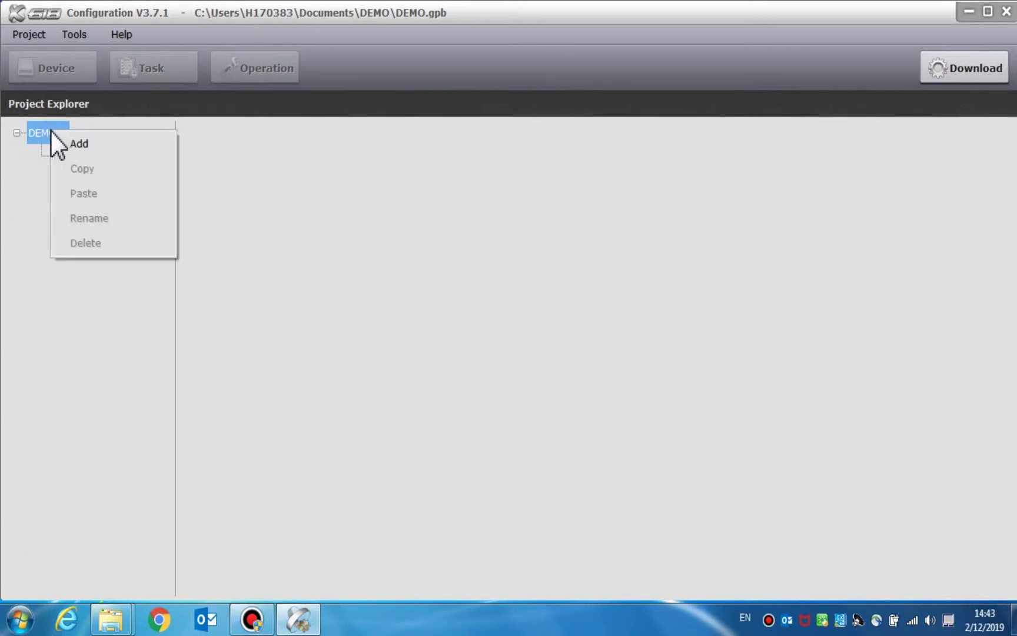
Step: Add a second device group named Group 2 under the DEMO project
click(139, 145)
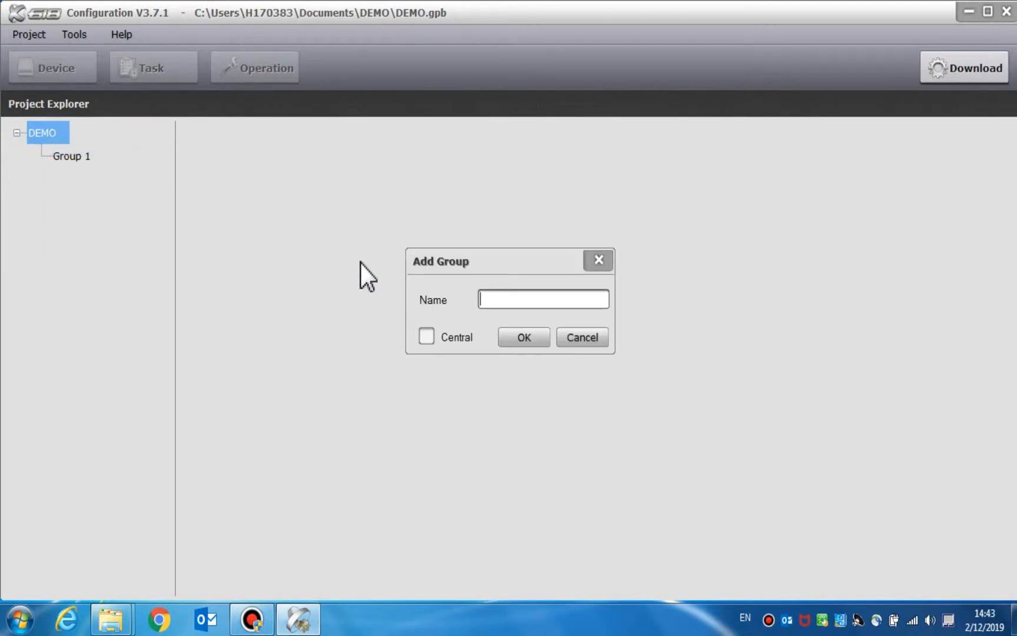
text(GR)
key(BackSpace)
text(ro)
text(up 2)
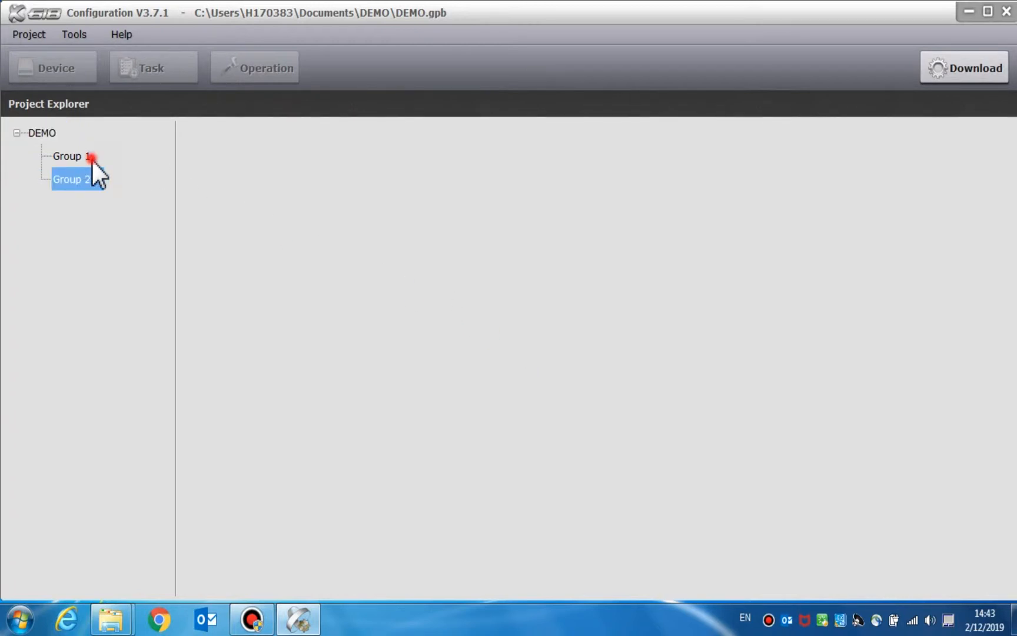
click(92, 160)
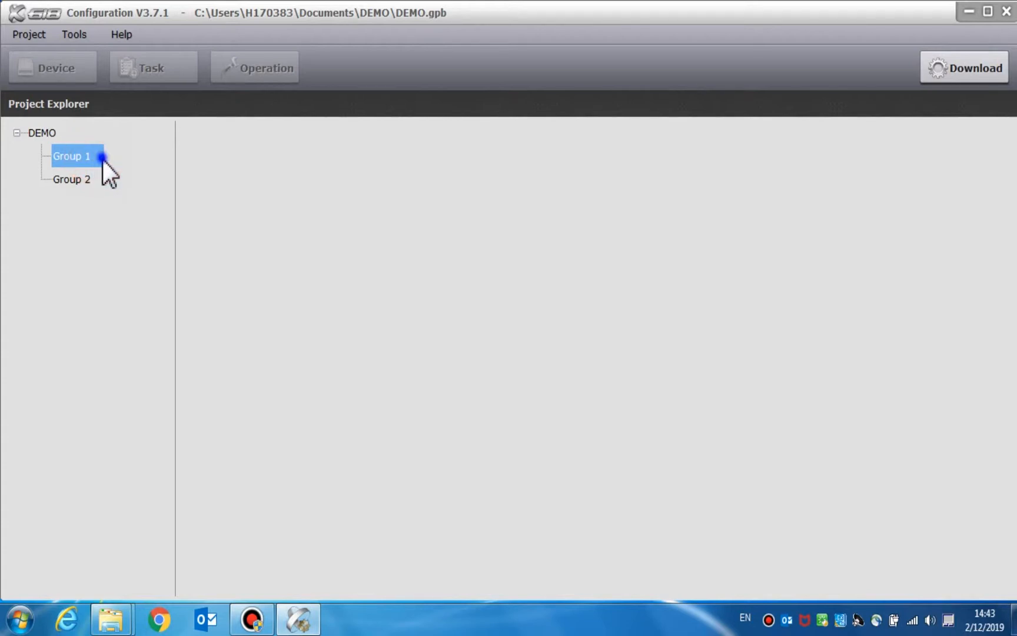
Step: Add an X-DCS3000 device named DCS3000 to Group 1
right_click(103, 160)
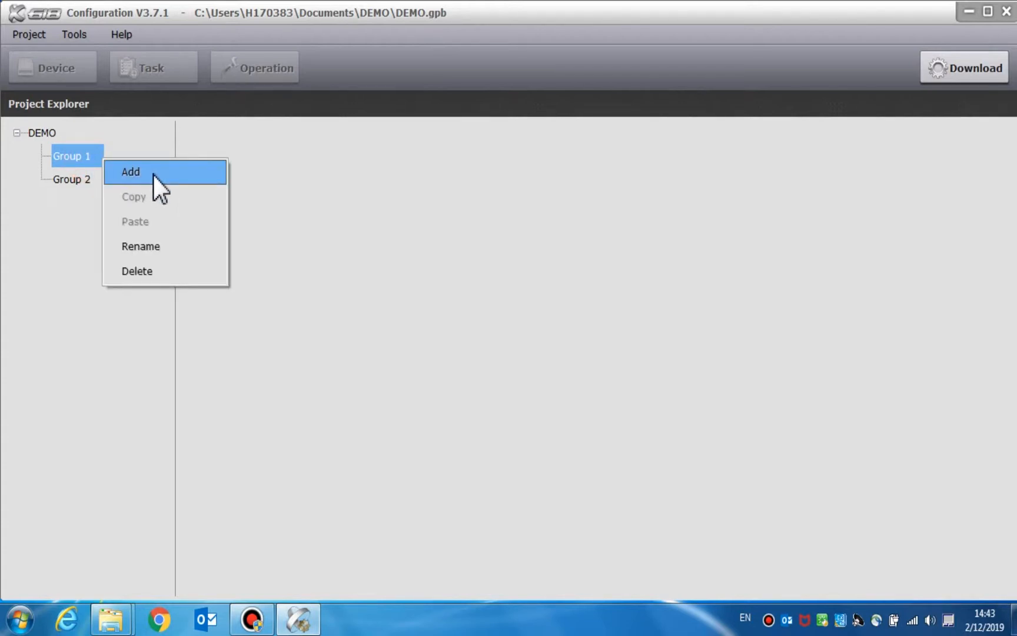
click(190, 176)
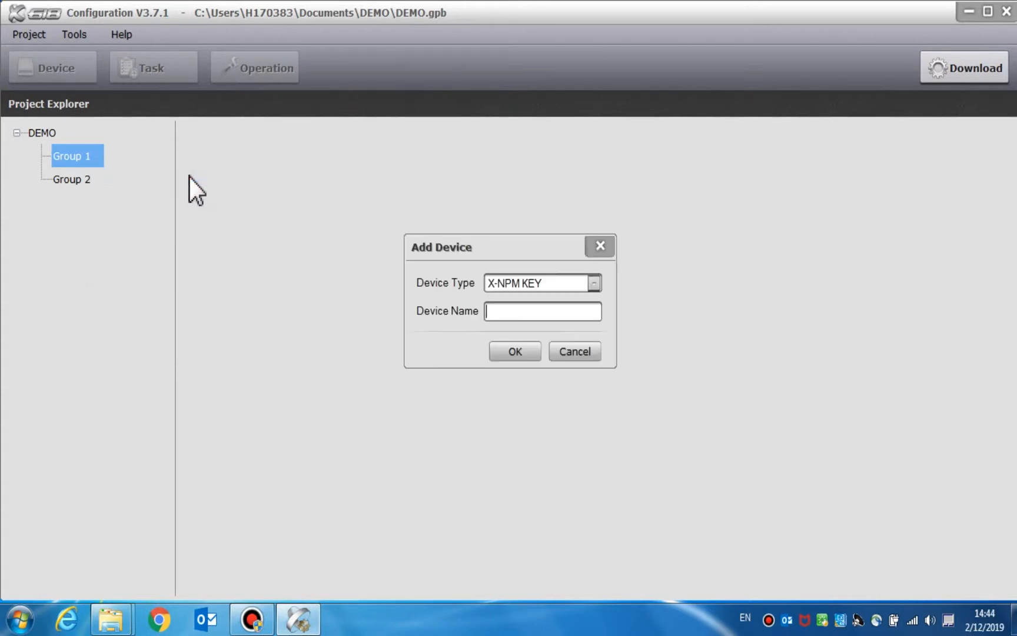
click(593, 285)
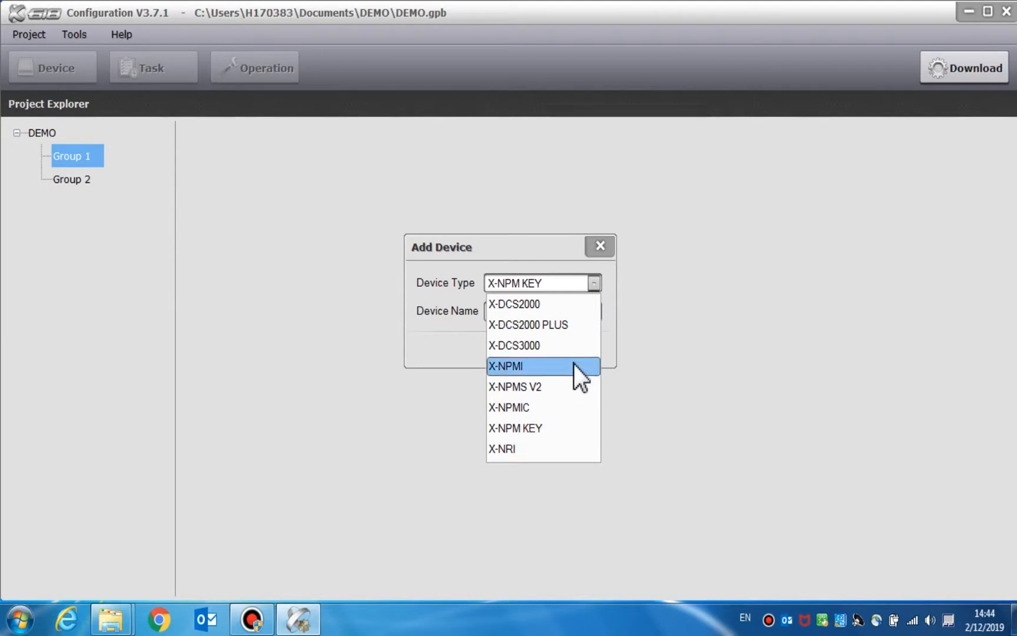
click(571, 346)
click(564, 311)
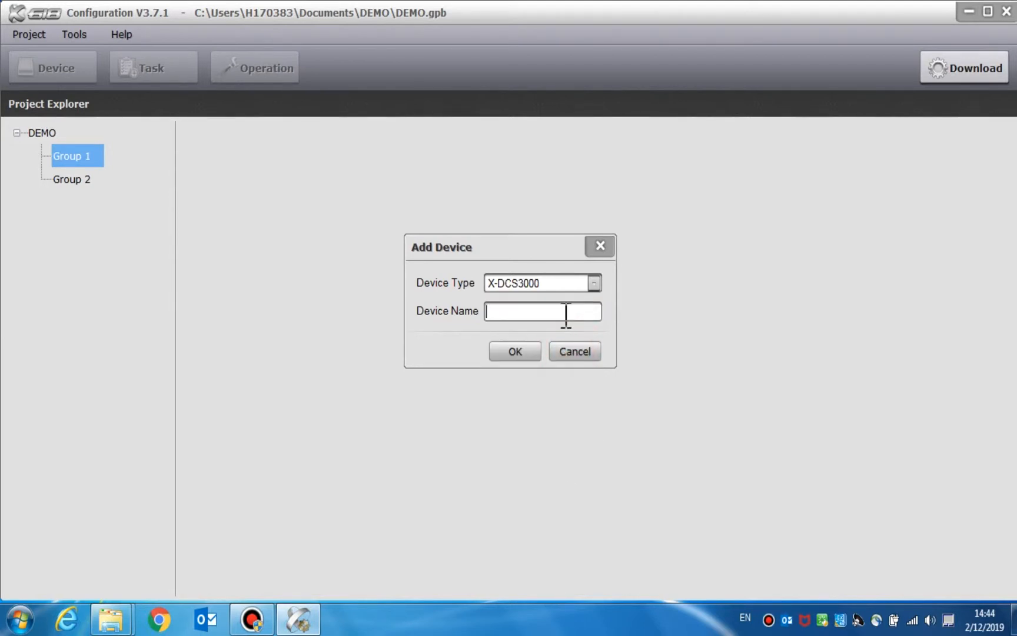
text(DCS30)
text(00)
click(508, 353)
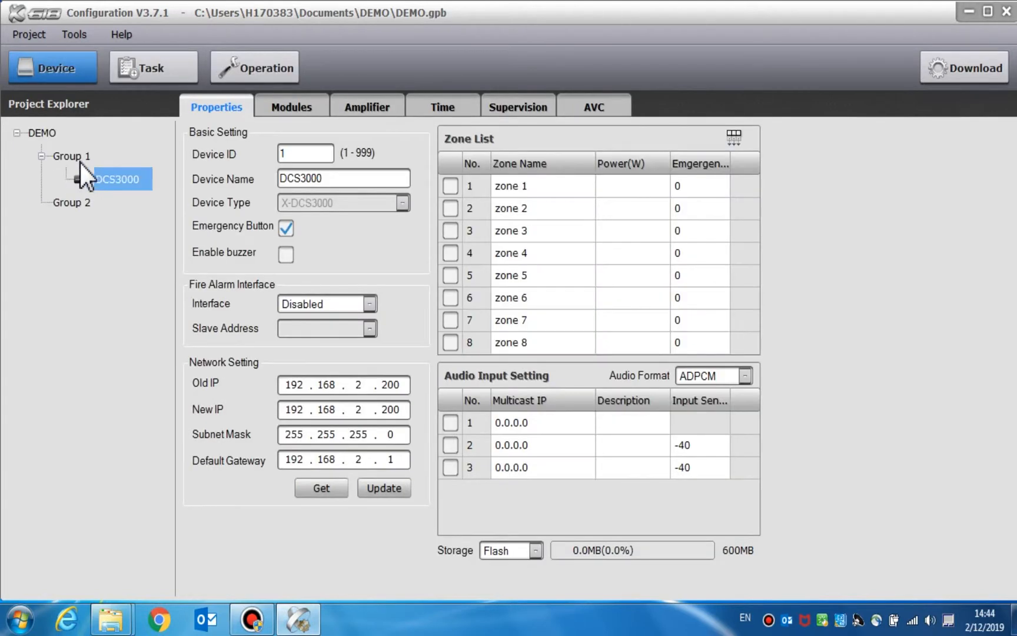
Step: Add an X-NPMS V2 device named xpms to Group 1
right_click(81, 163)
click(109, 176)
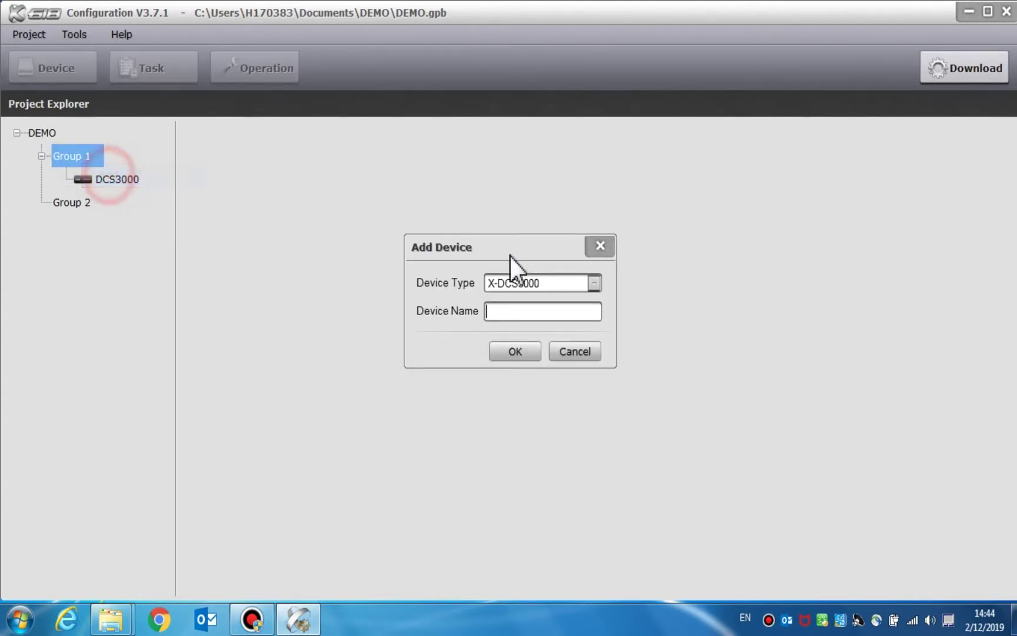
click(595, 283)
click(549, 387)
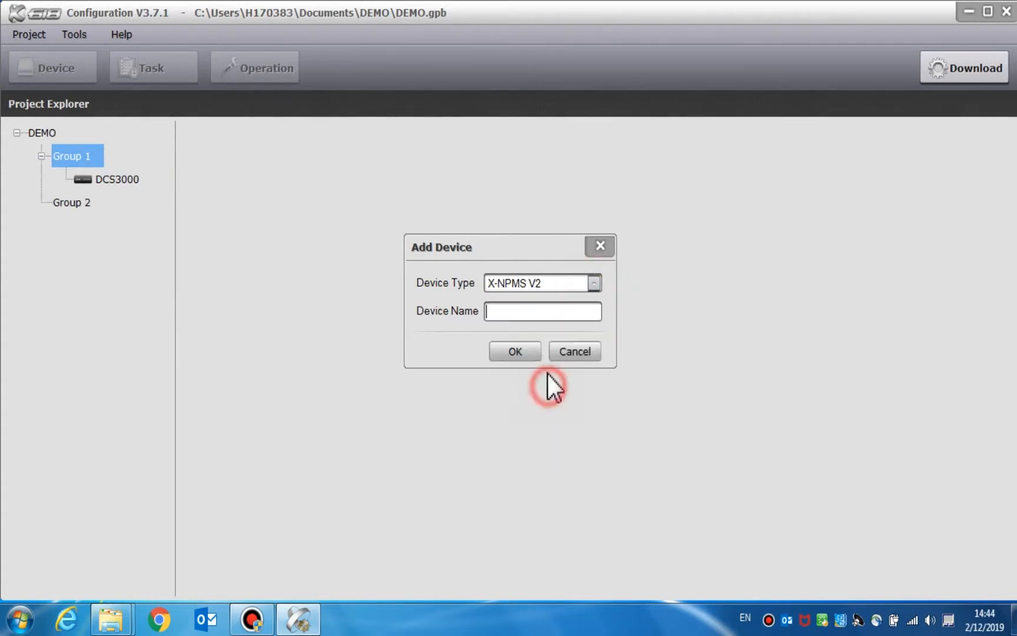
text(xn)
text(p)
key(BackSpace)
text(ms)
click(497, 311)
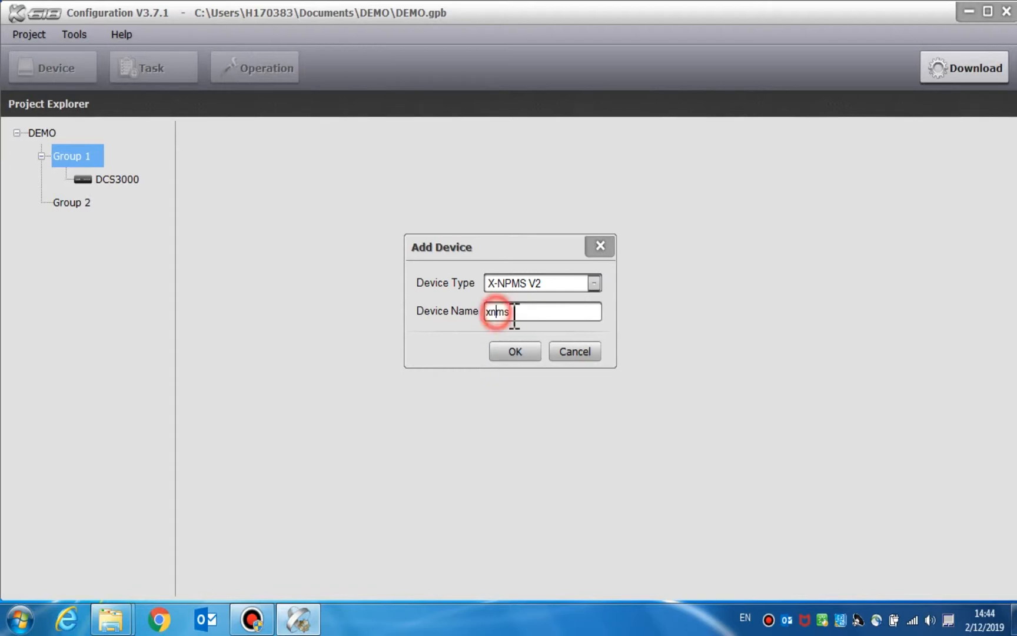
key(BackSpace)
text(p)
key(Return)
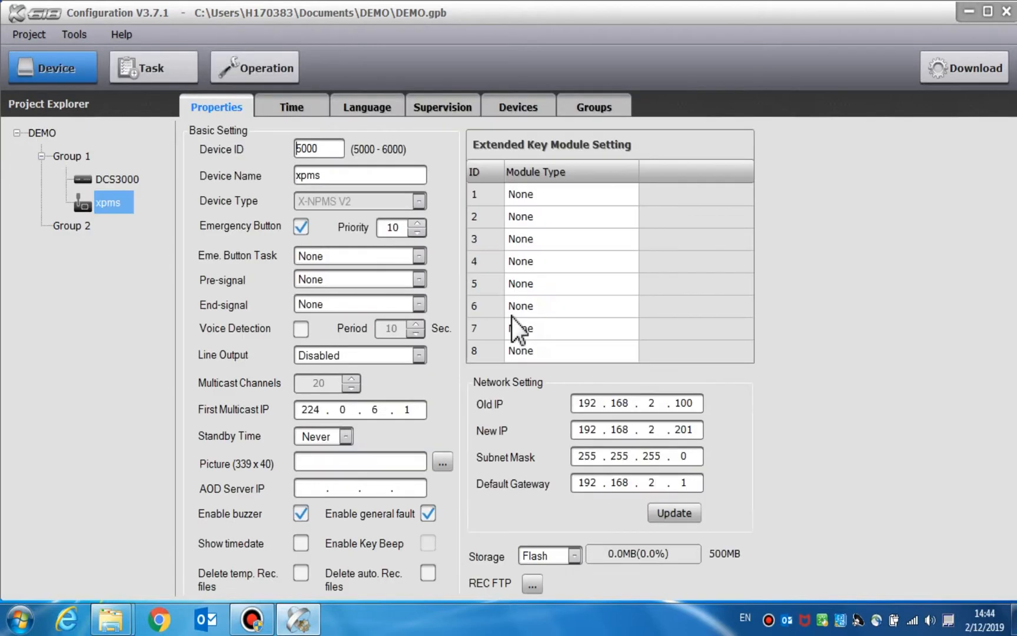
Step: Rename the xpms device in Group 1 to NPMS
right_click(116, 181)
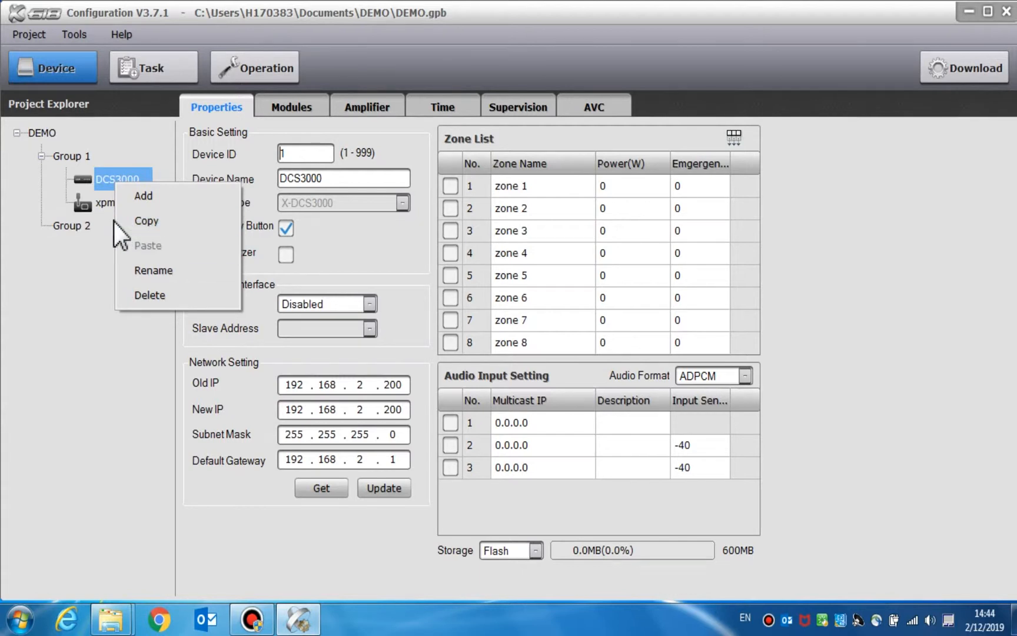
right_click(82, 159)
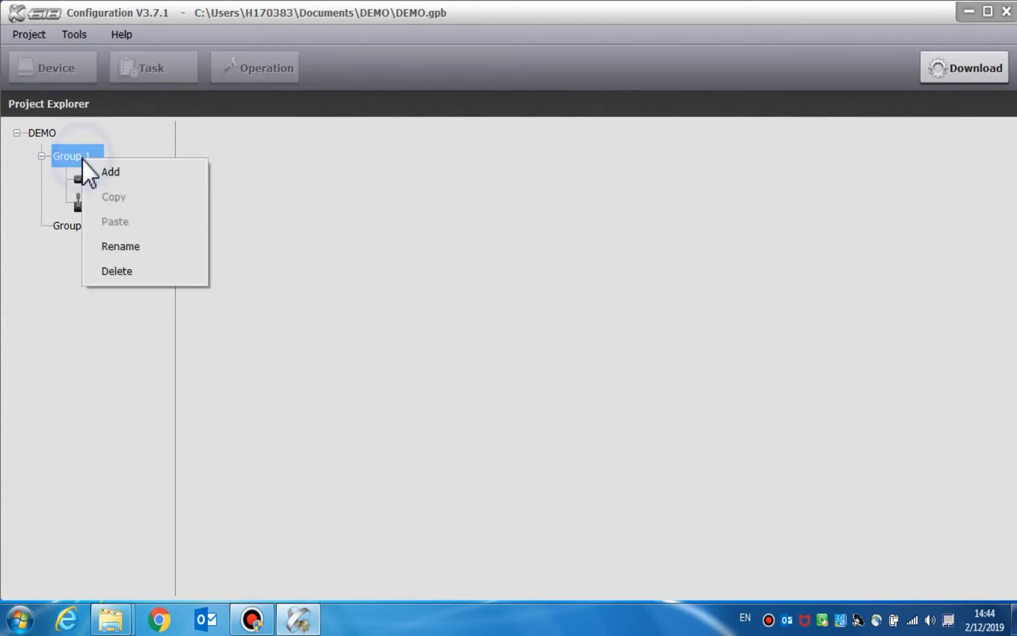
click(96, 170)
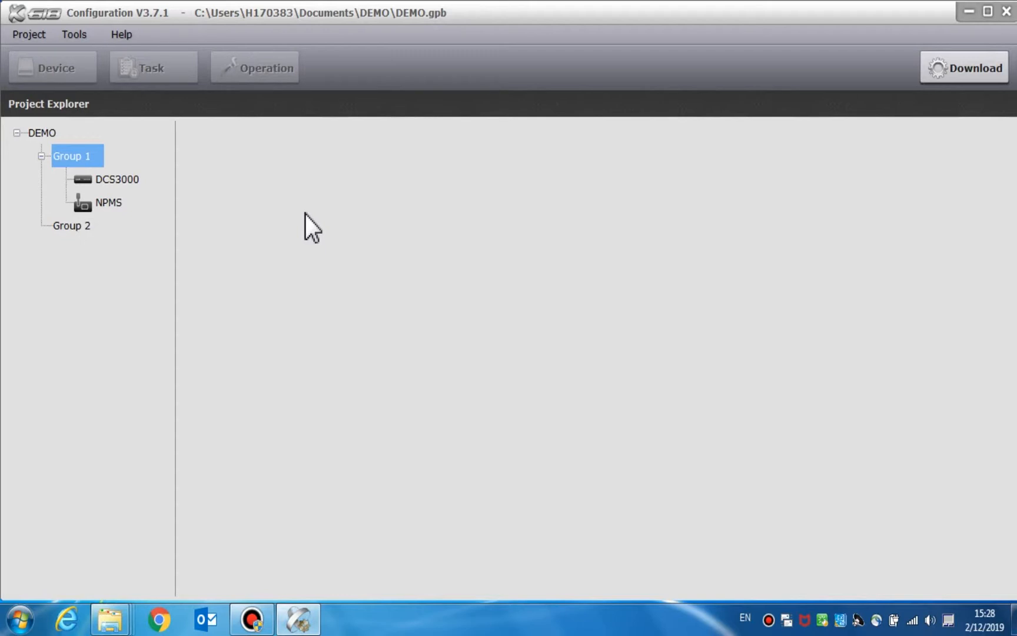
Step: Select DCS3000 to show its settings with IP 192.168.2.200 and eight zones
click(131, 181)
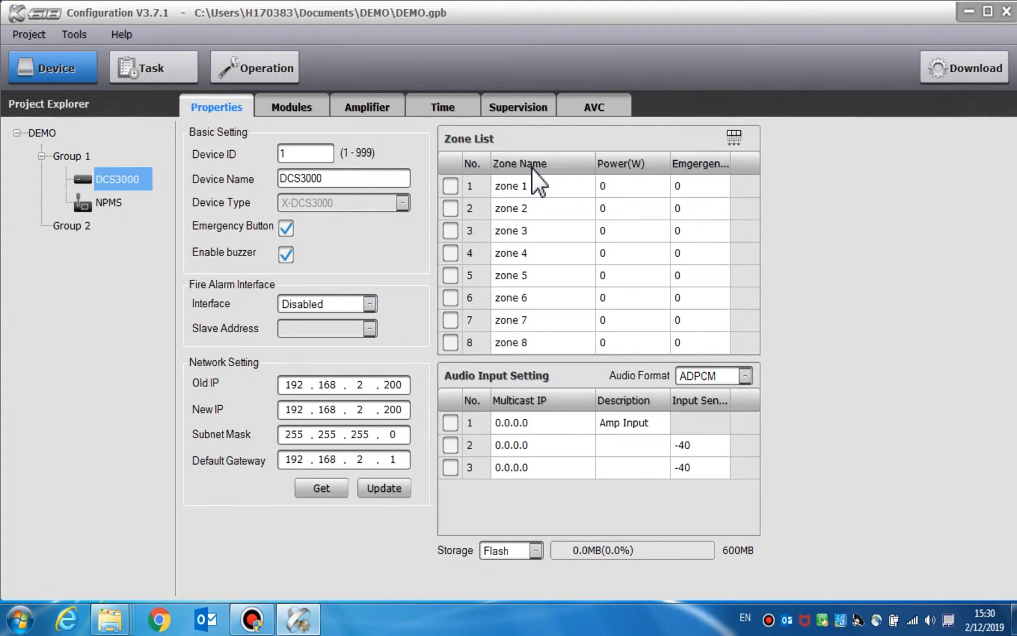
Step: Name zone 1 'zone 1 New', give it 500 W power and mark it active
click(450, 188)
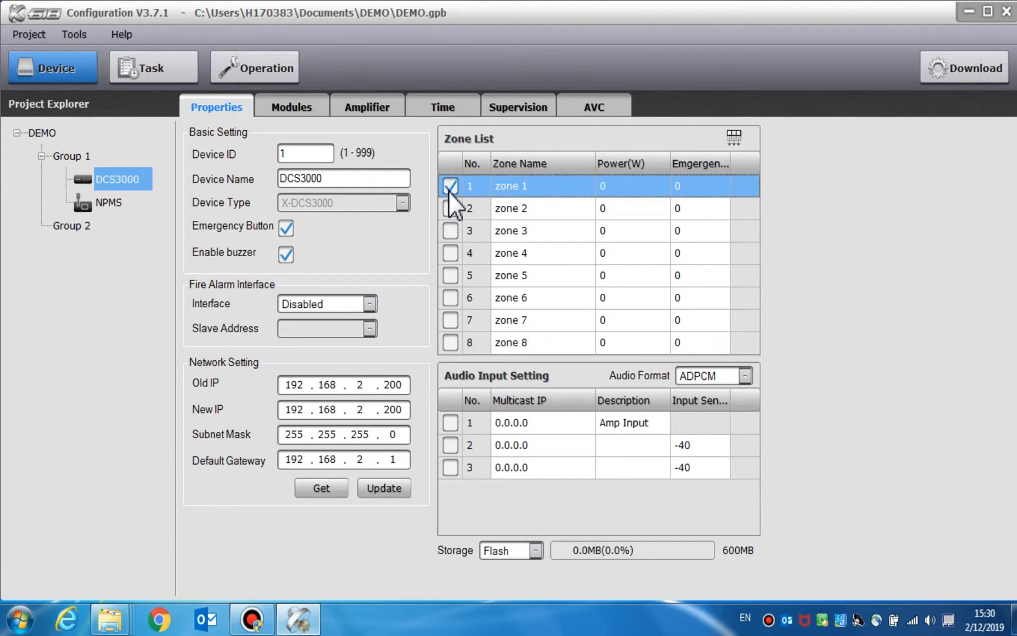
click(450, 188)
click(529, 186)
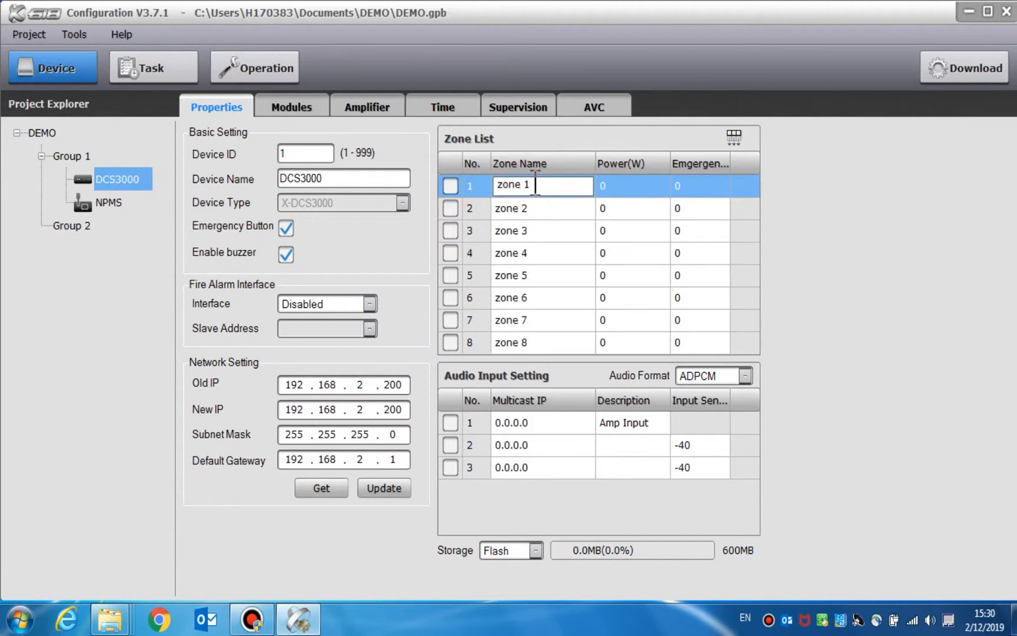
click(533, 185)
text(New)
click(619, 186)
text(5)
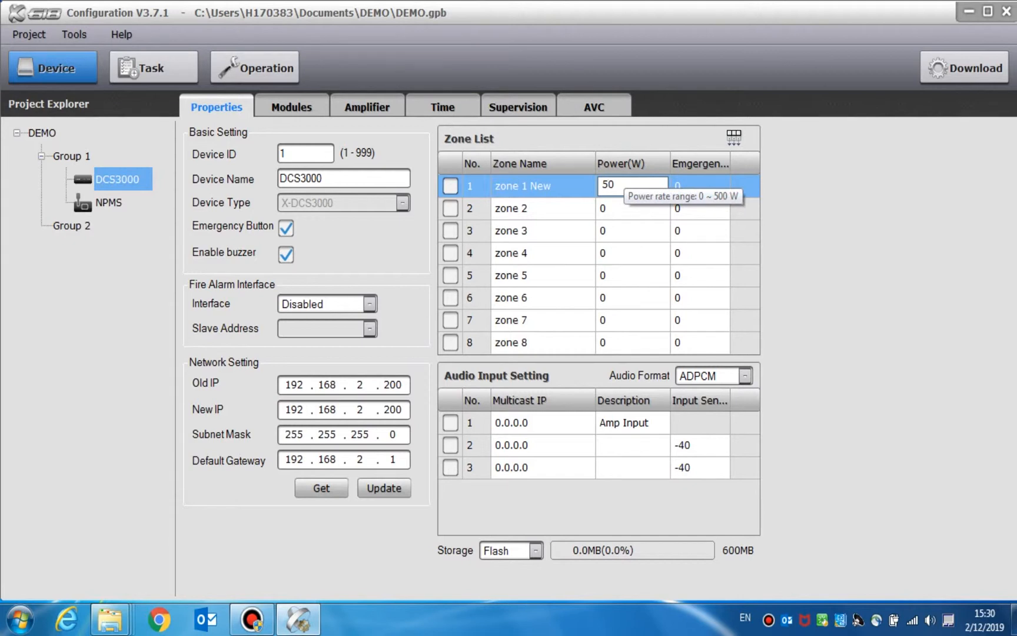
text(0)
click(690, 186)
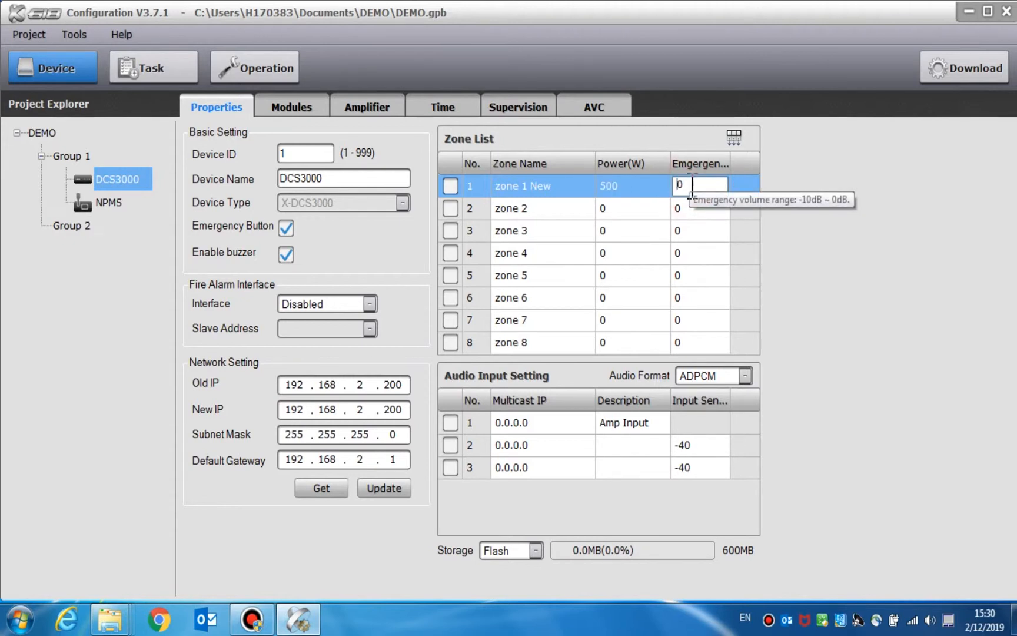
click(451, 187)
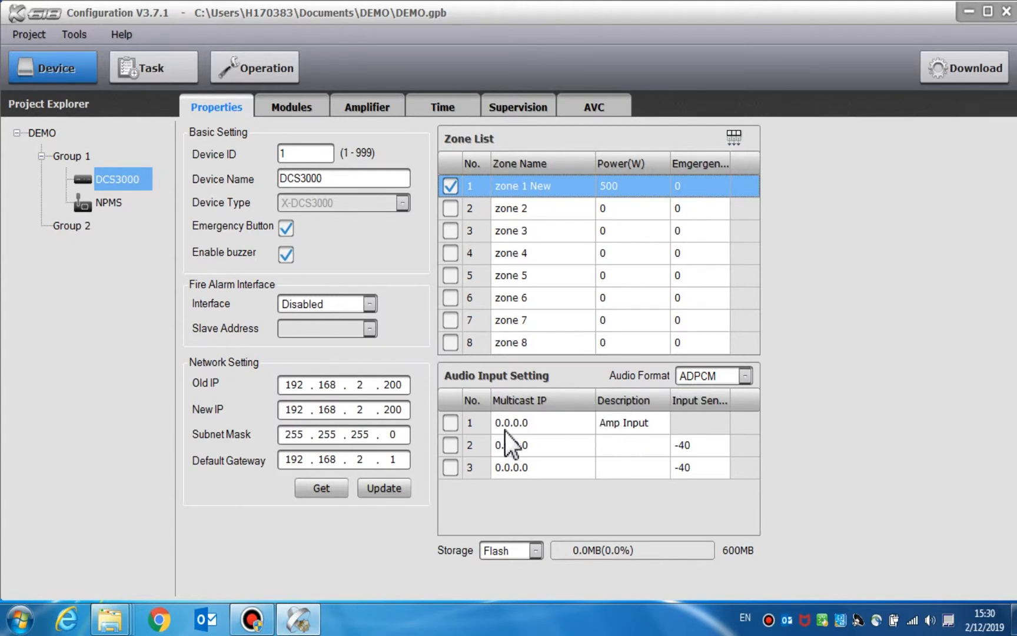
click(451, 423)
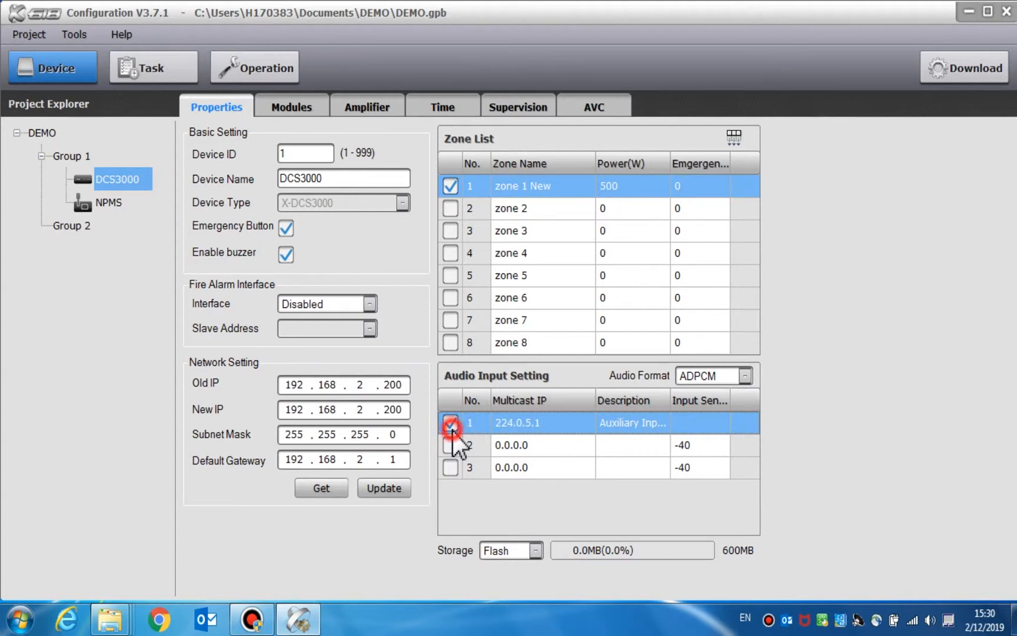
Step: Enable DCS3000 audio inputs 1, 2 and 3 (addresses 224.0.5.1 to 224.0.5.3)
click(450, 423)
double_click(641, 425)
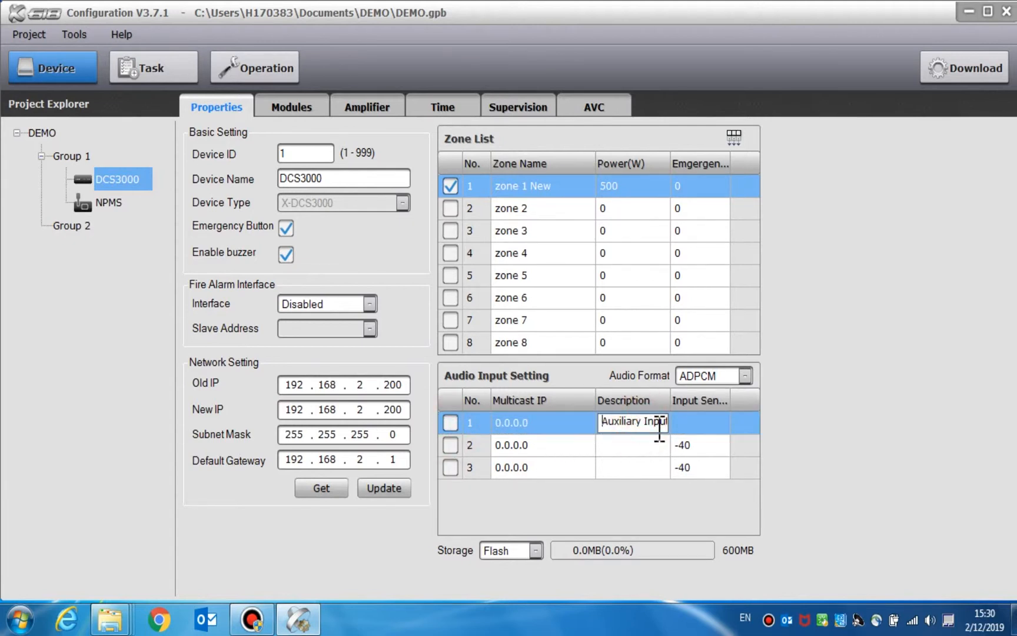
click(451, 445)
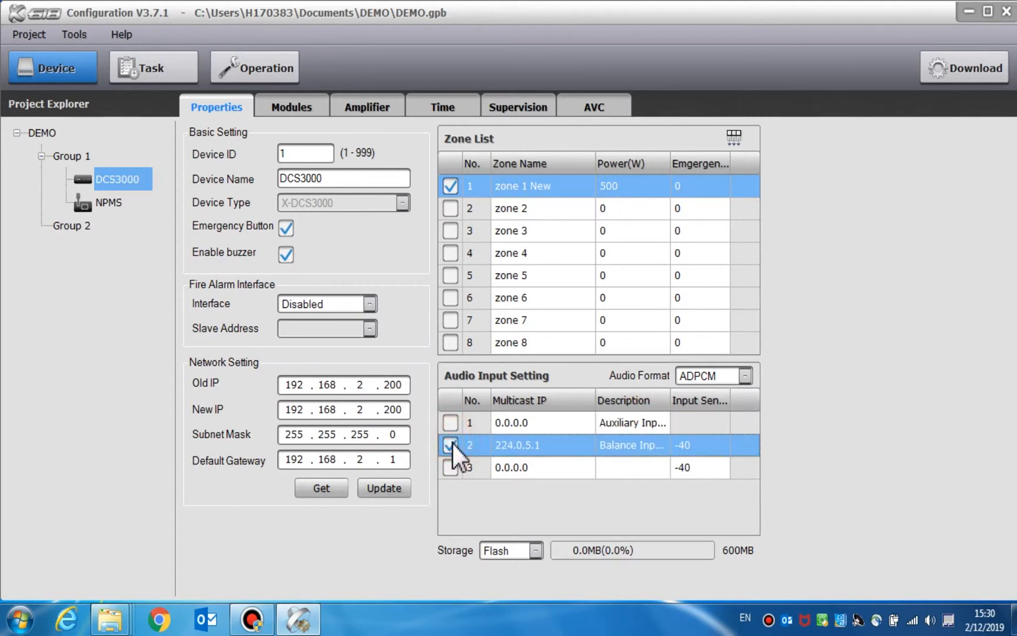
click(450, 445)
click(451, 466)
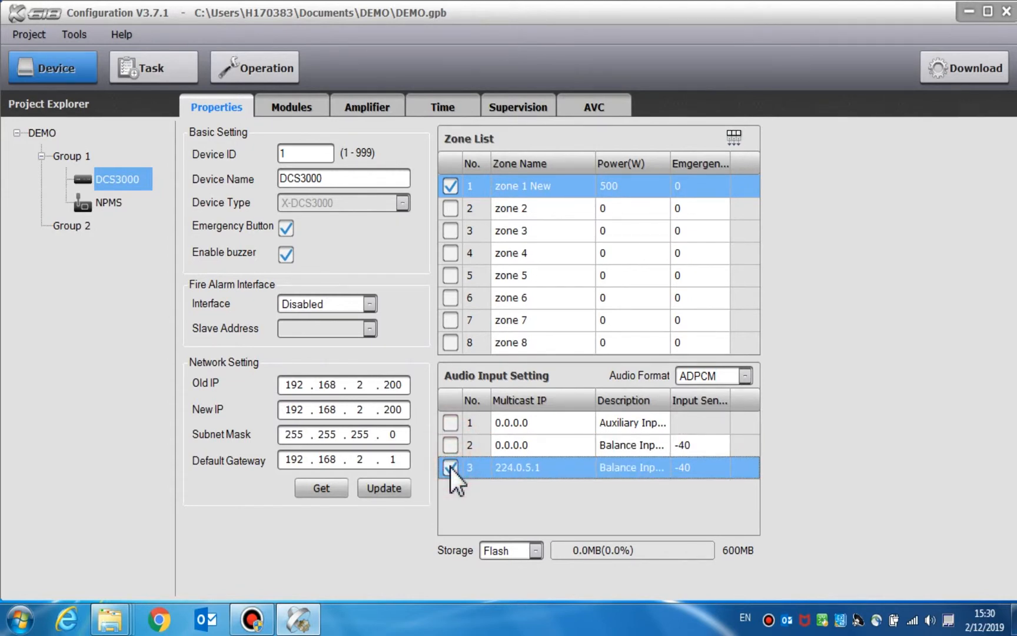
click(451, 468)
click(451, 423)
click(450, 445)
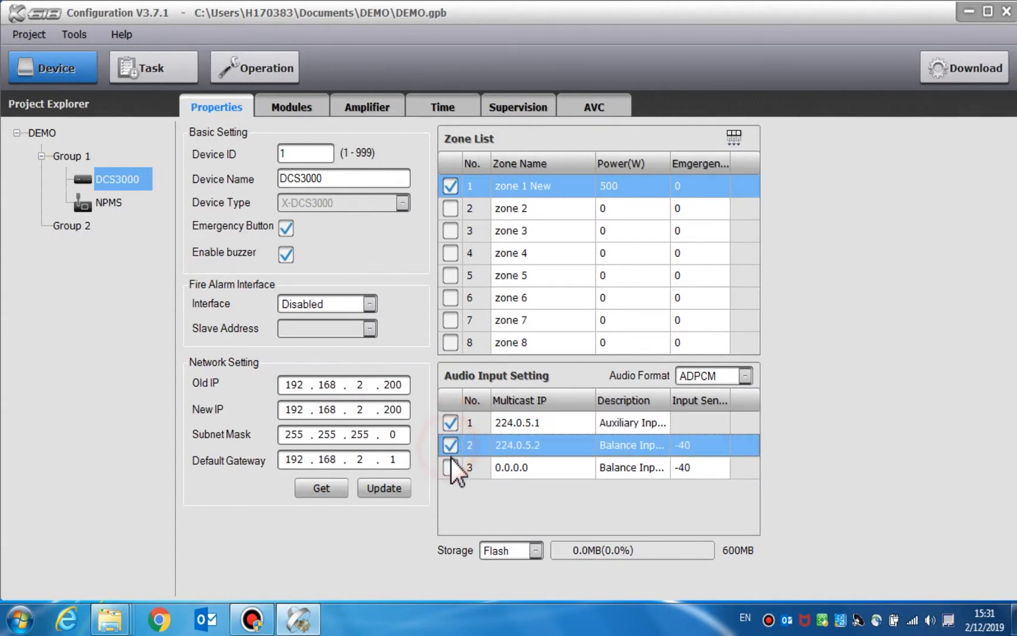
click(450, 468)
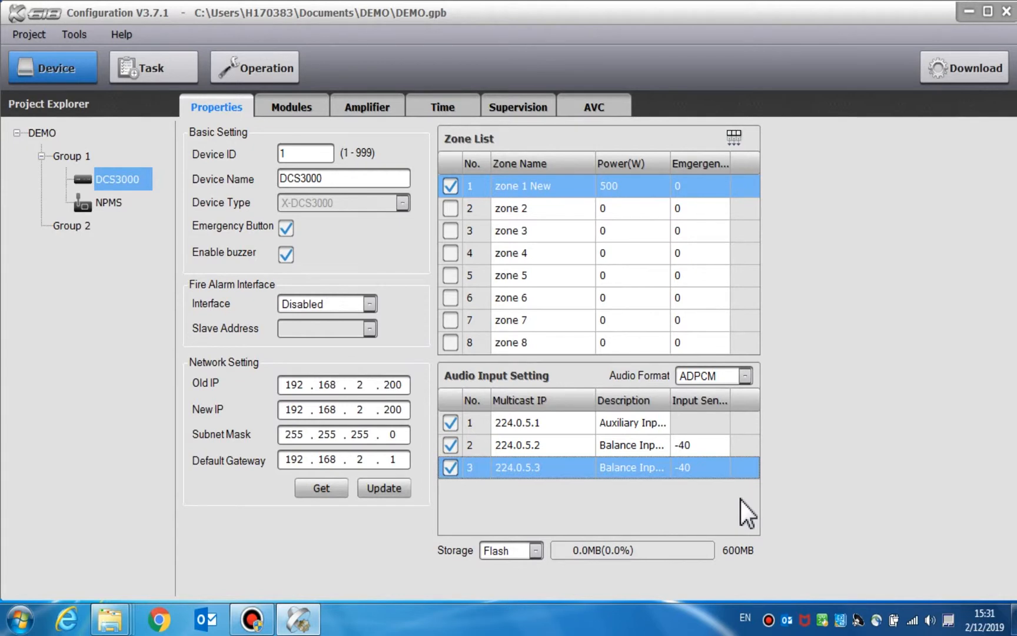
Step: Describe inputs 2 and 3 as Balance Input with -40 sensitivity and review the audio format choices
double_click(539, 426)
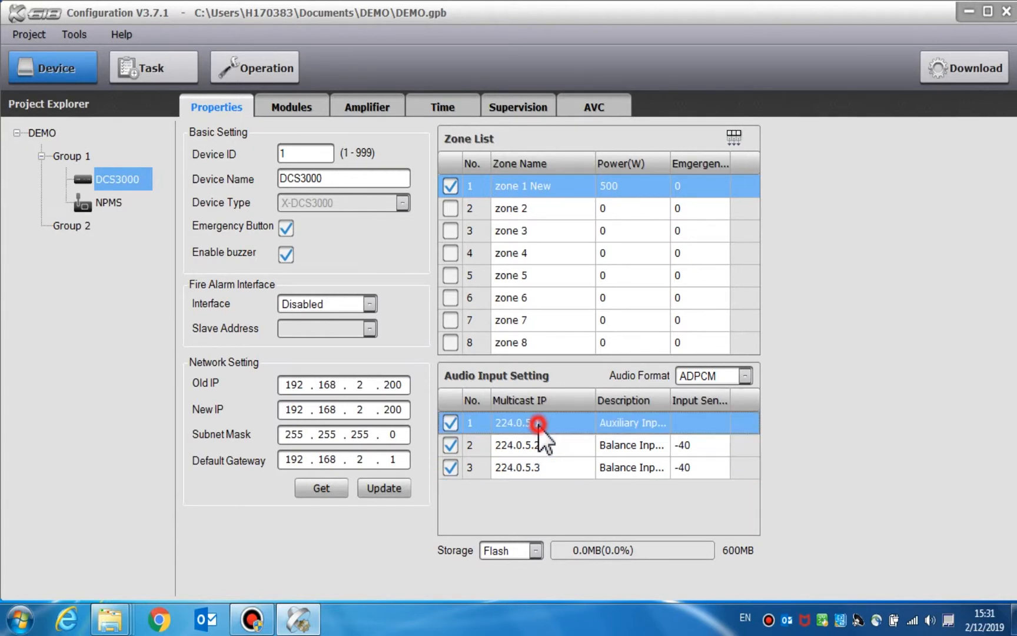
click(562, 422)
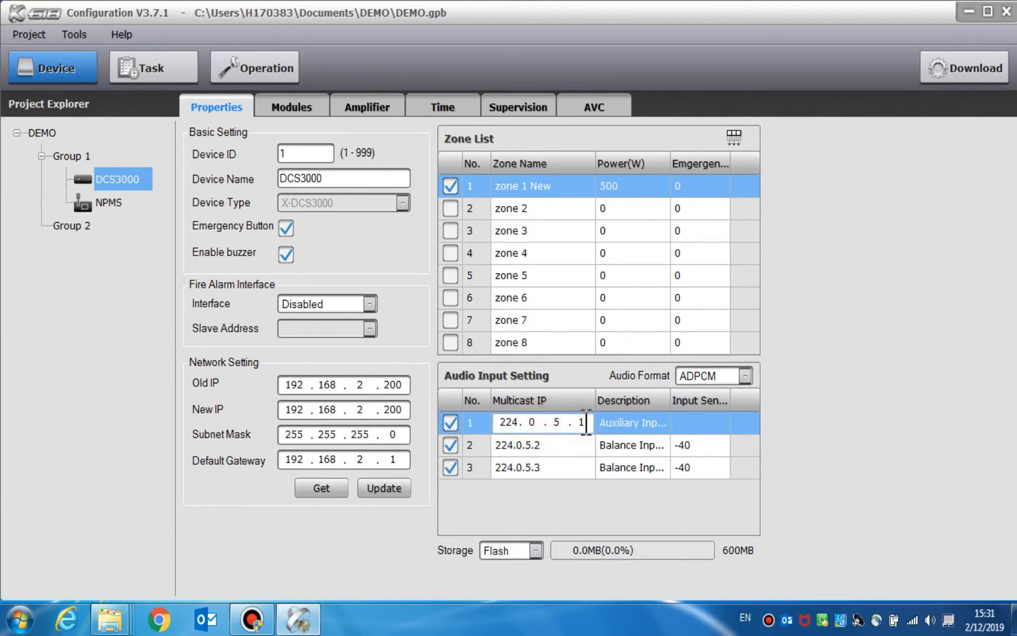
click(585, 422)
double_click(650, 423)
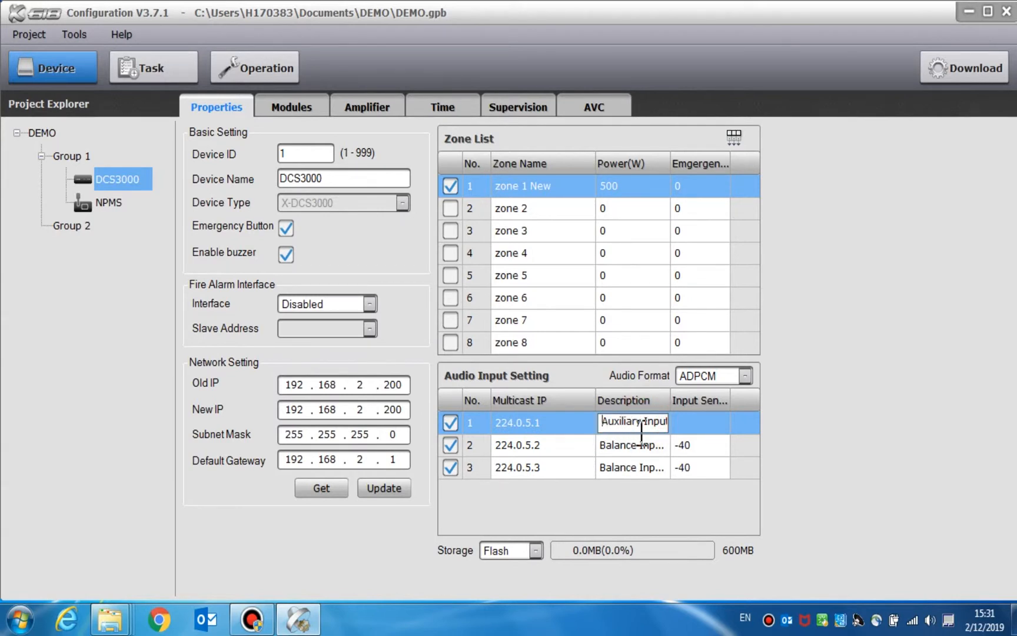
double_click(634, 447)
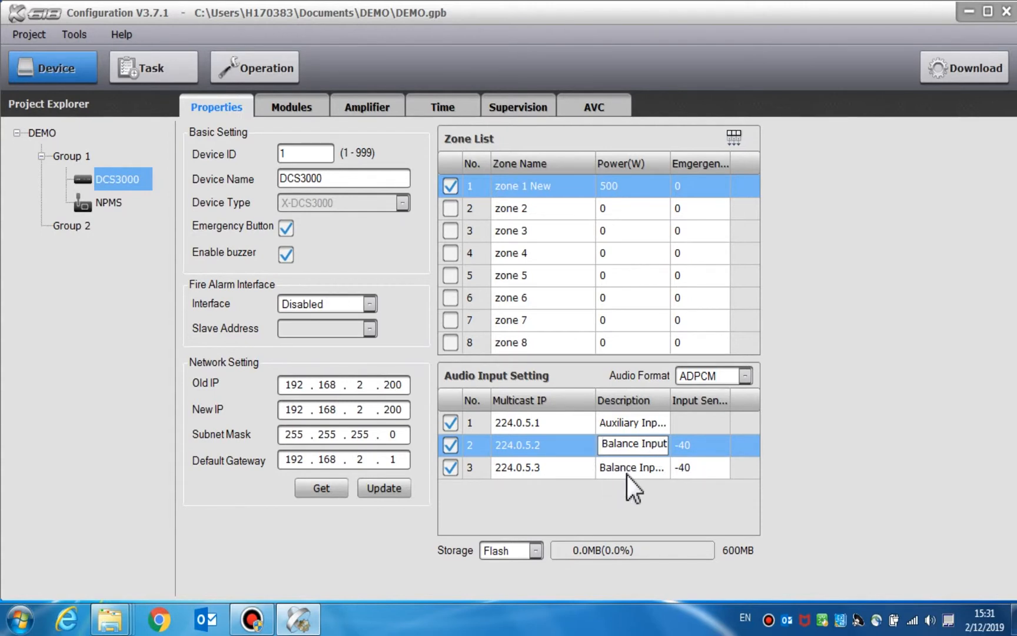
double_click(625, 474)
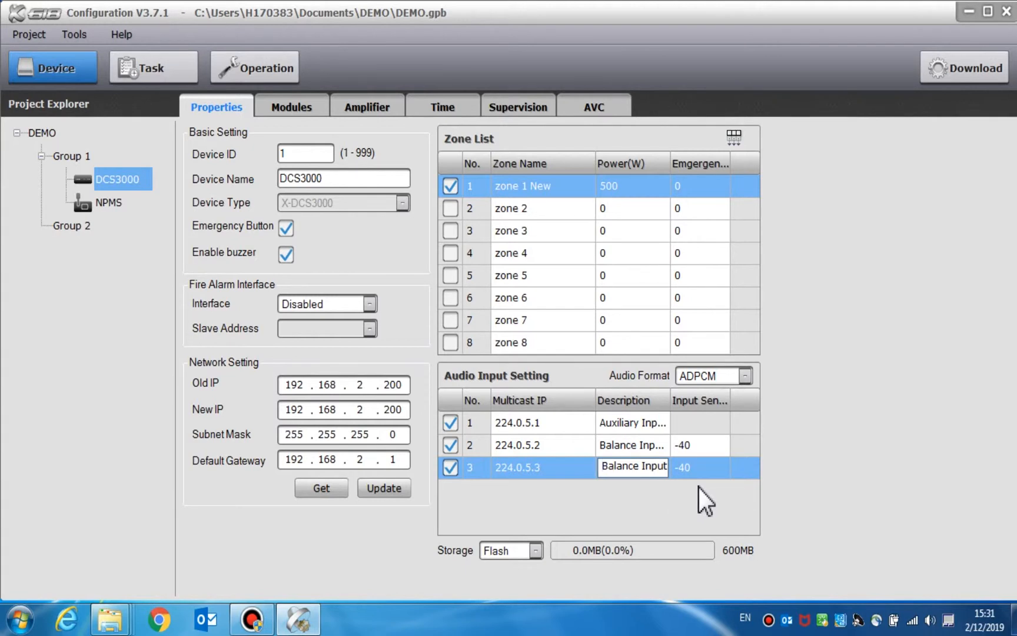
click(714, 449)
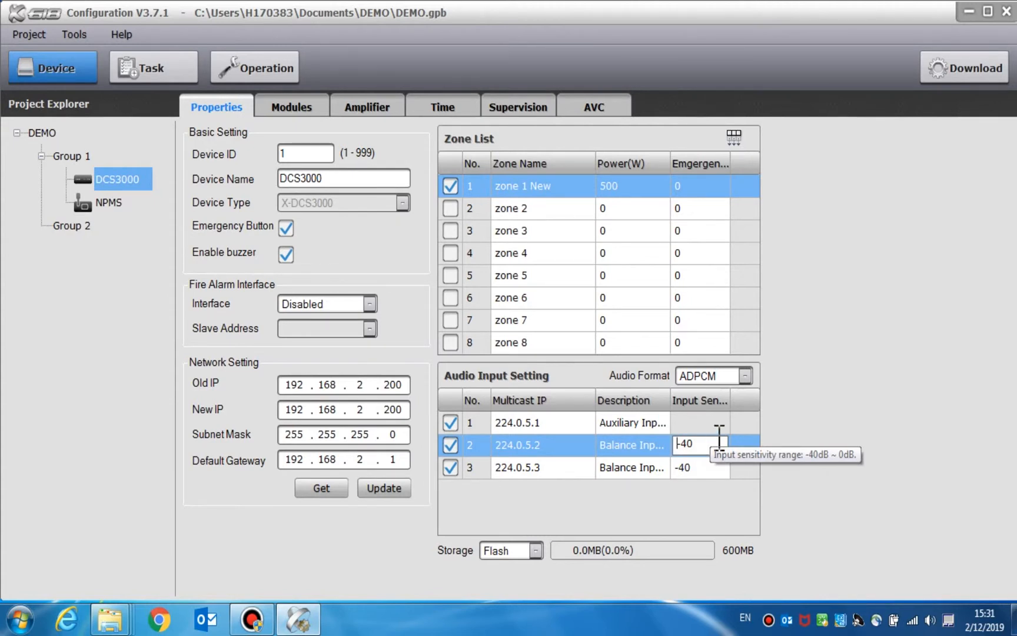
click(746, 376)
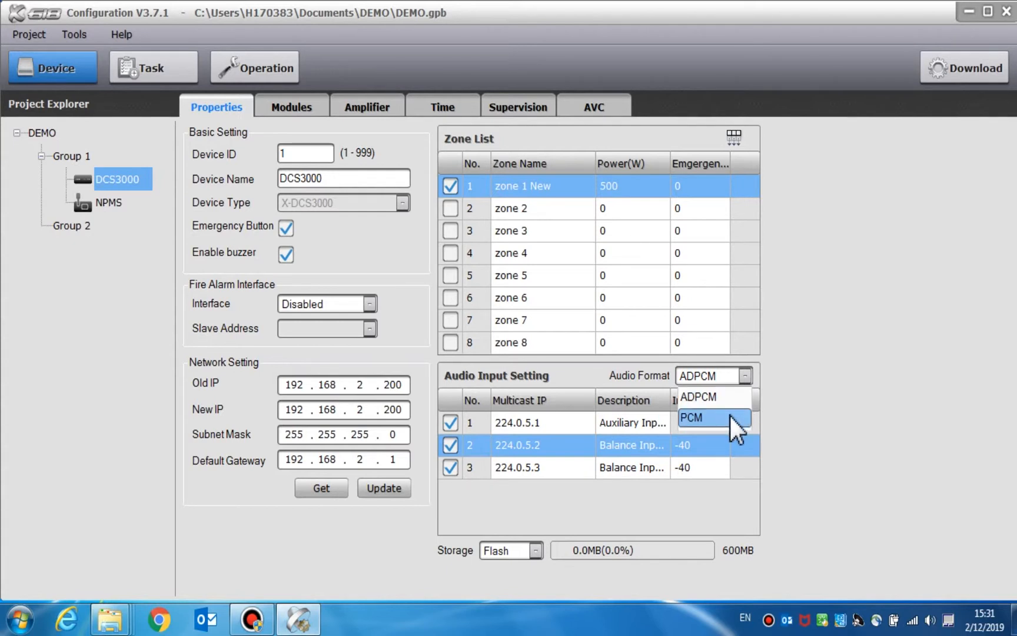
Step: Keep ADPCM audio format and switch DCS3000 storage to the SD card
click(805, 483)
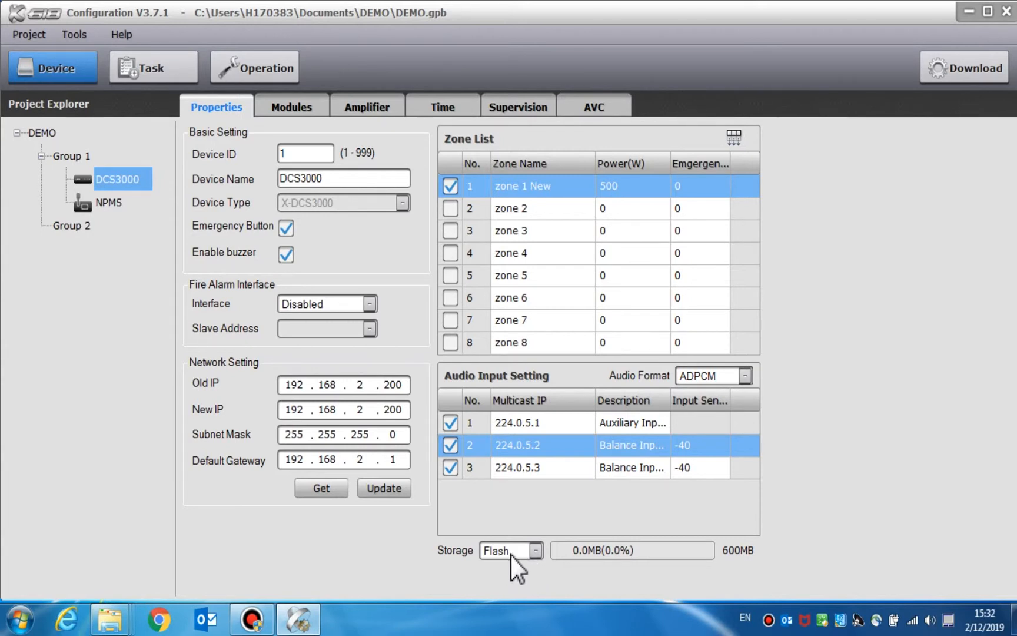
click(537, 551)
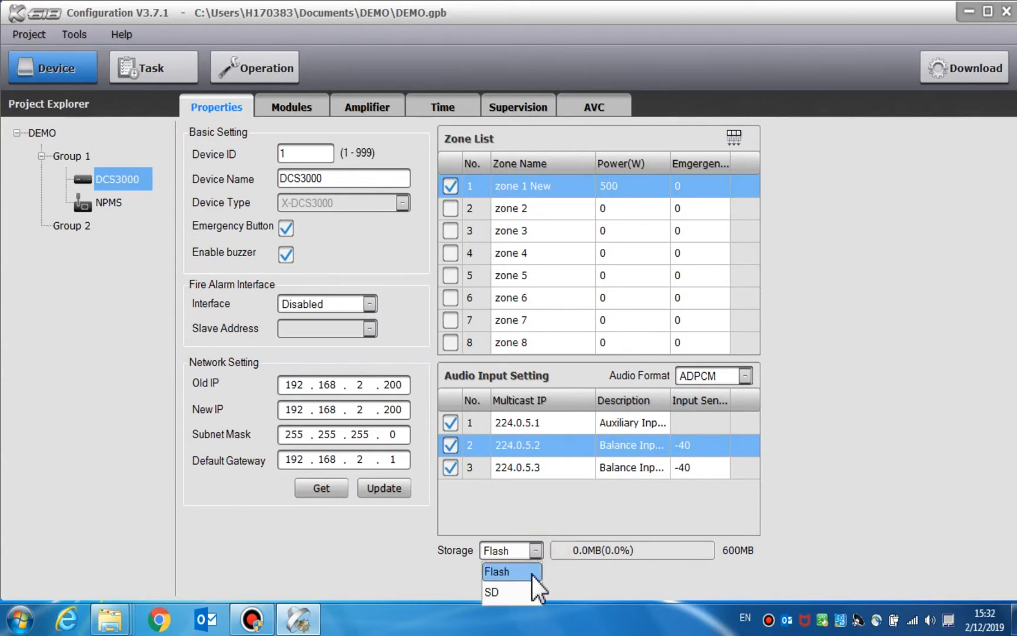
click(512, 588)
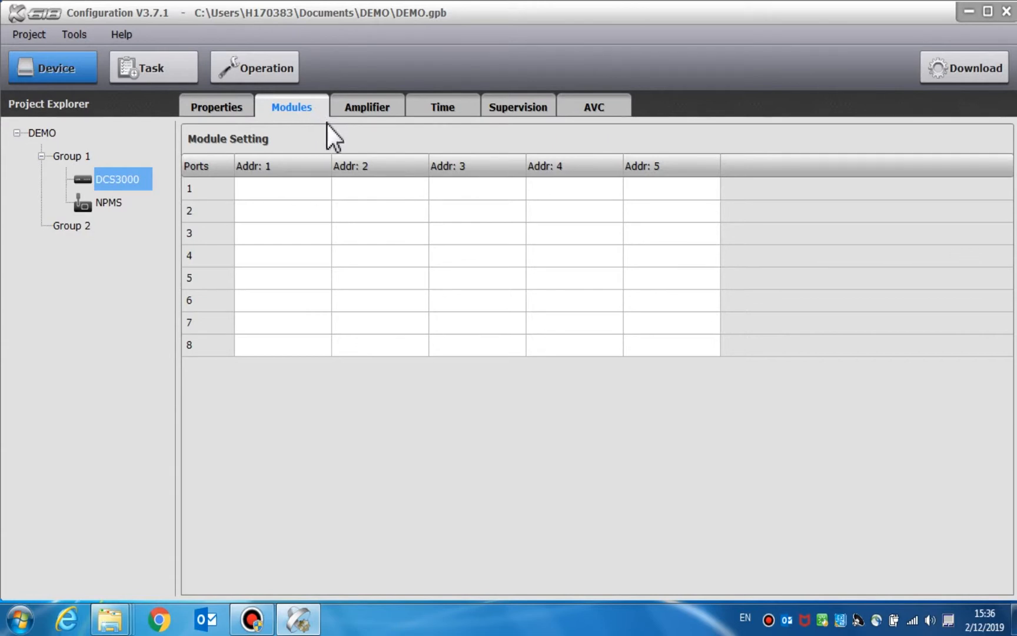
Step: Place Noise Detectors at port 1 address 1, port 2 address 2 and port 1 address 3
click(322, 186)
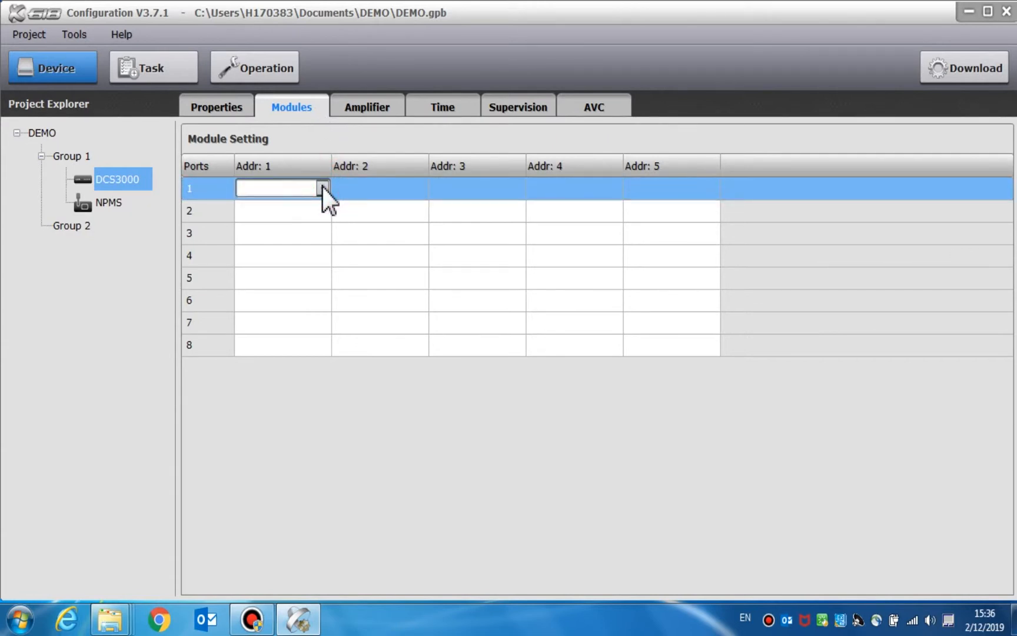
click(322, 186)
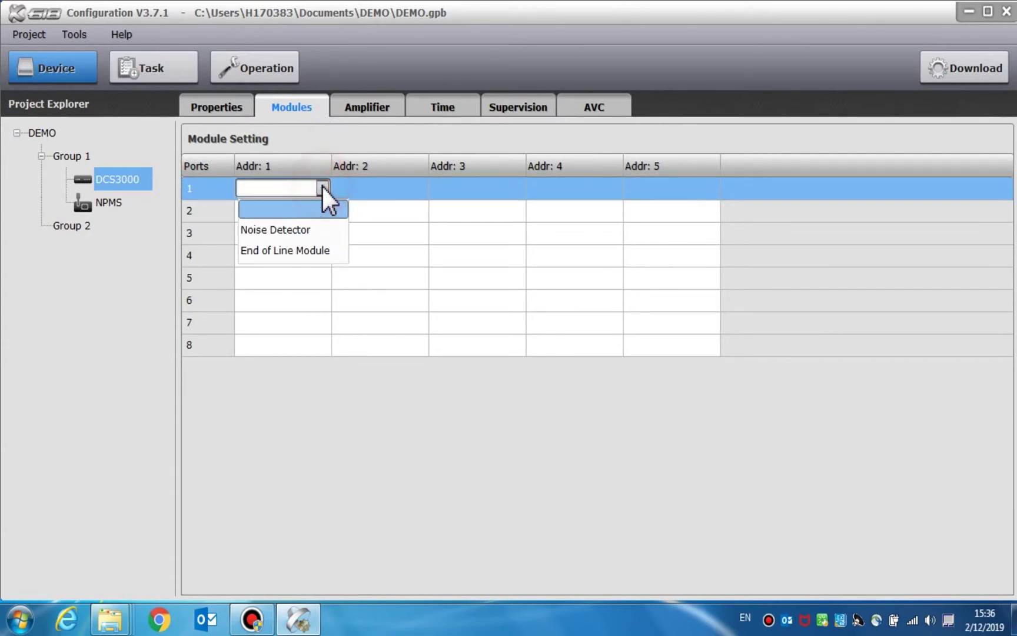
click(328, 231)
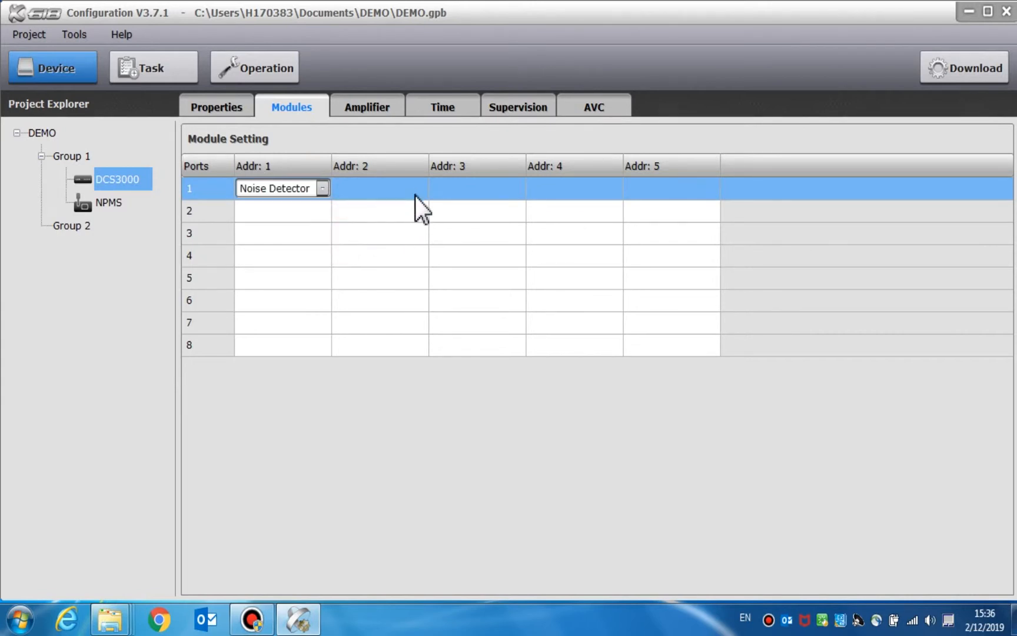
click(420, 212)
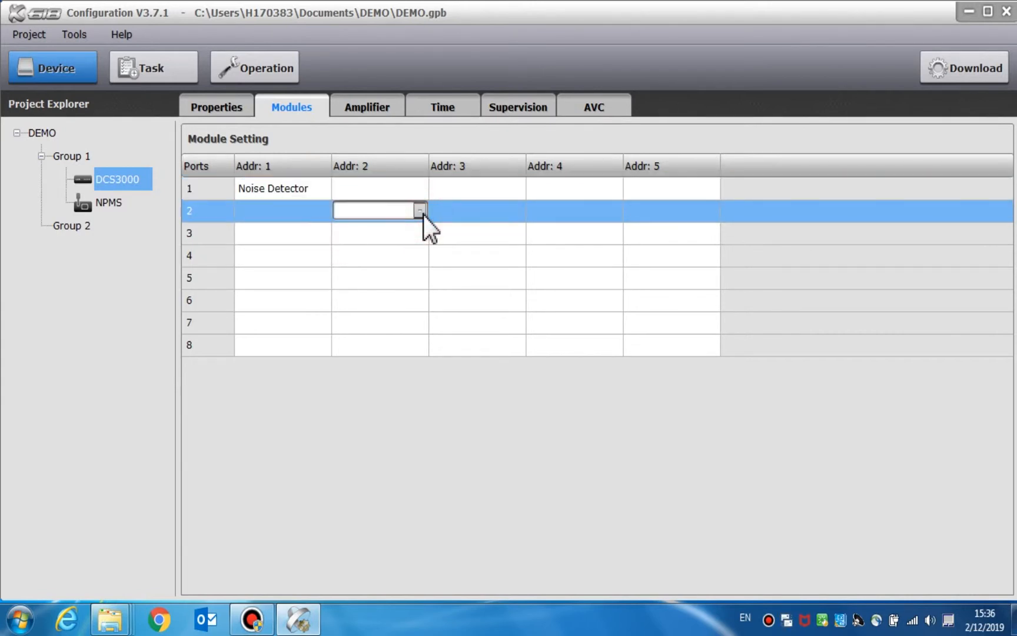
click(419, 210)
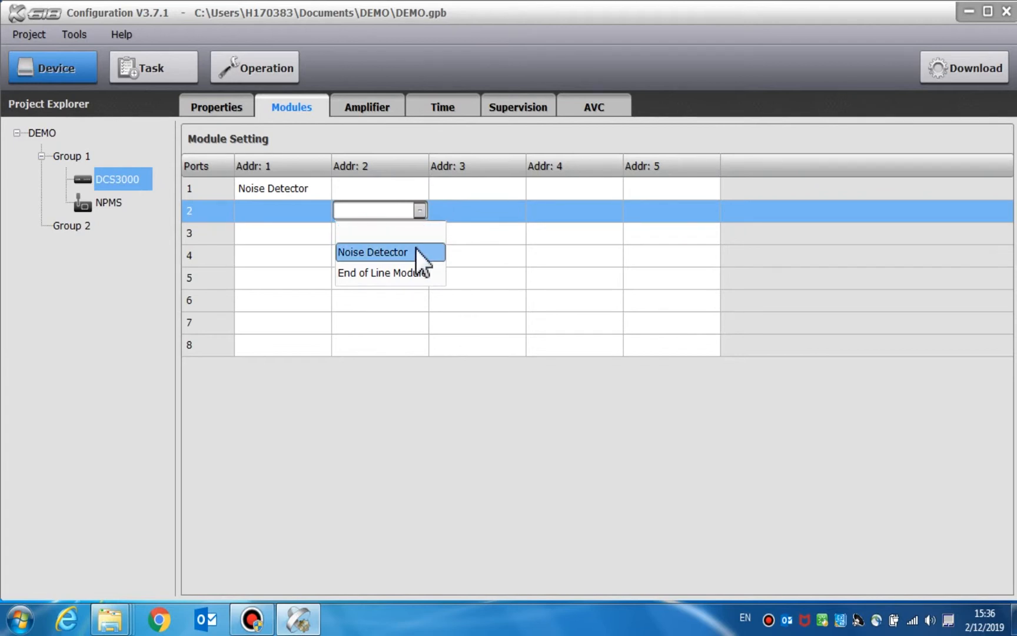
click(416, 249)
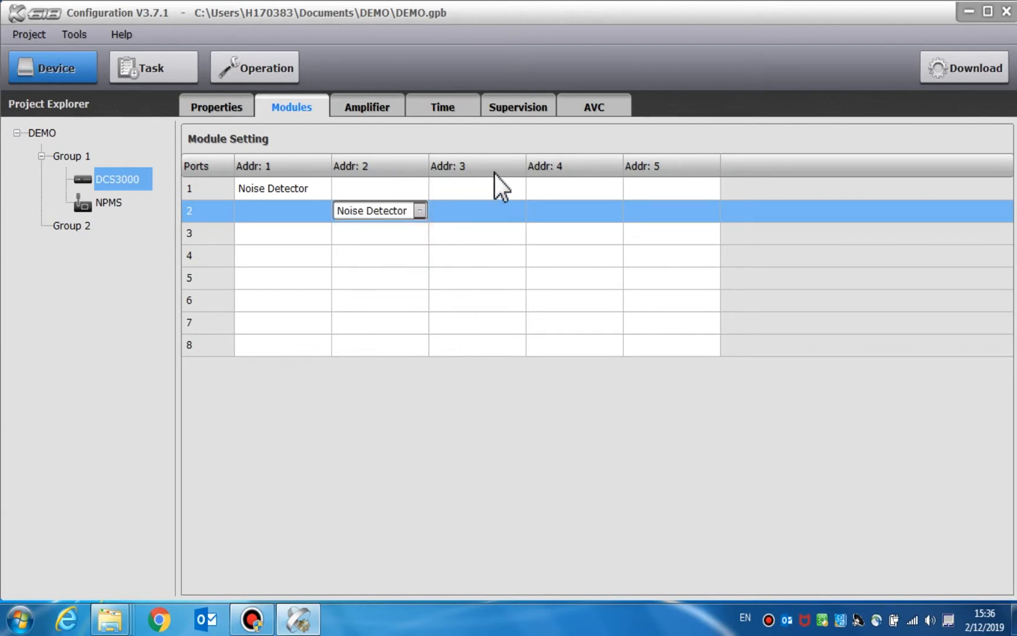
click(510, 185)
click(517, 188)
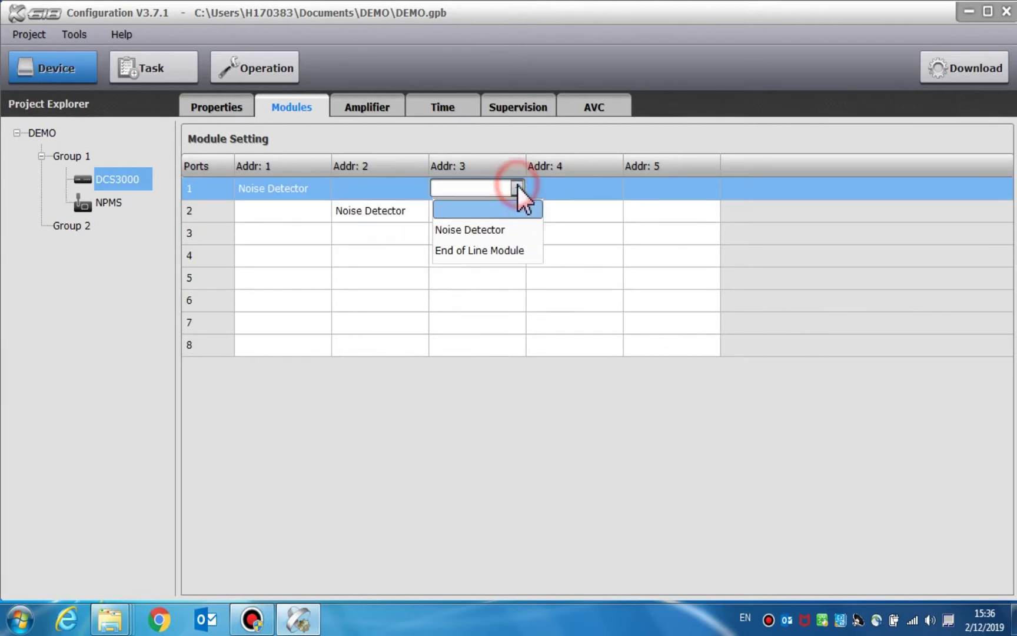
click(500, 229)
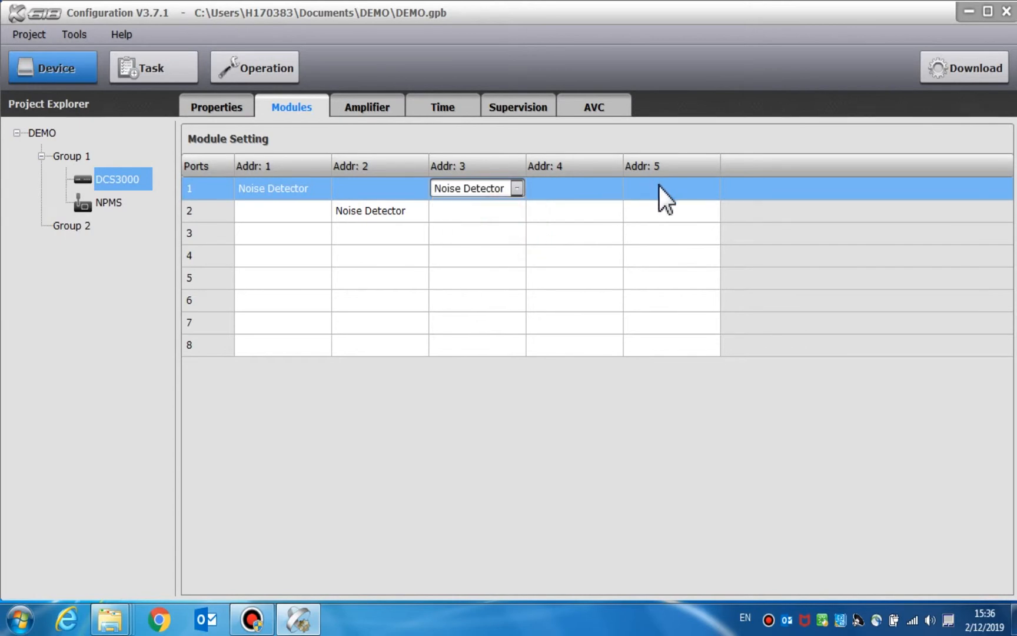
Step: Place an End of Line Module at port 1, address 5
click(658, 186)
click(711, 189)
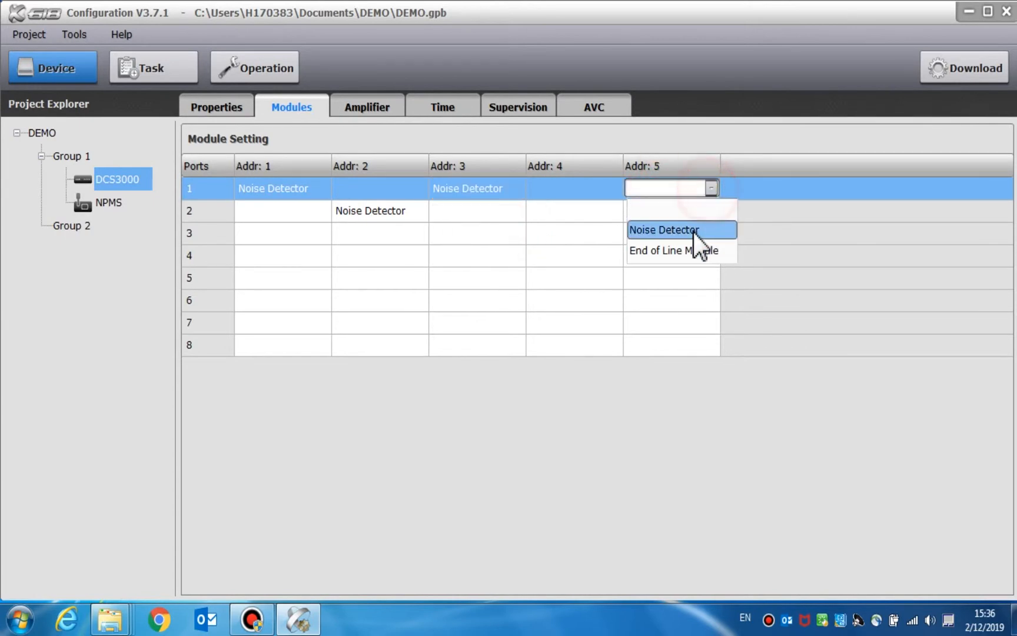
click(676, 249)
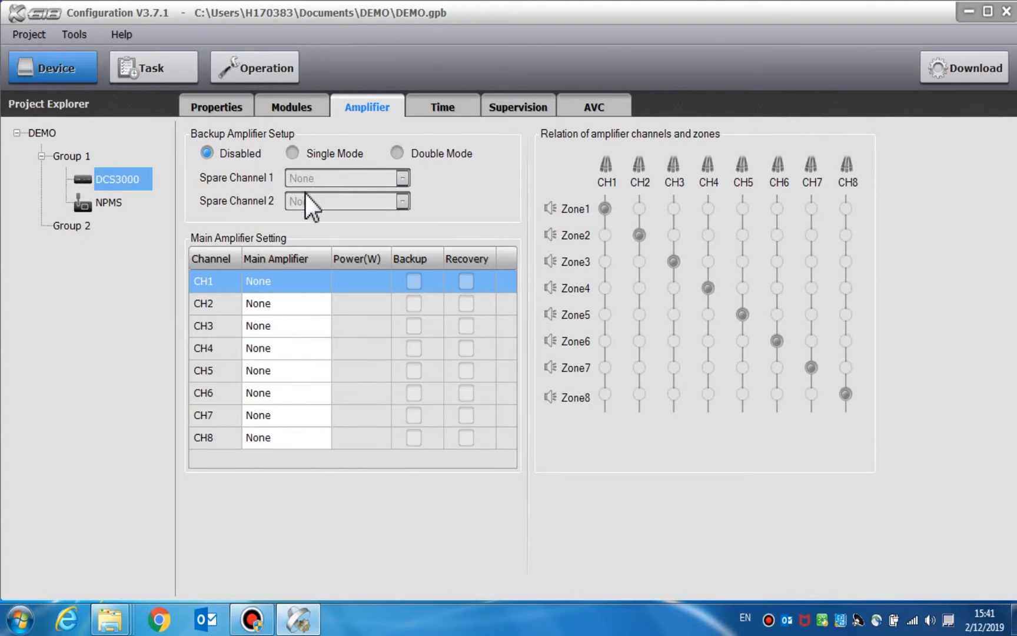
Step: Enable the backup amplifier with an X-DA1500 on spare channel 1
click(291, 156)
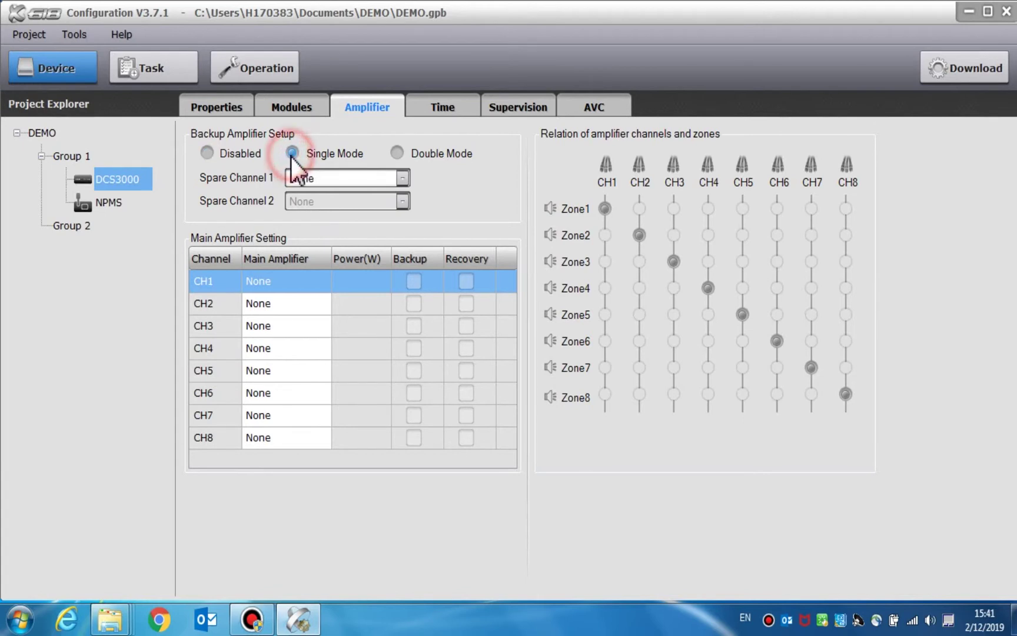
click(398, 179)
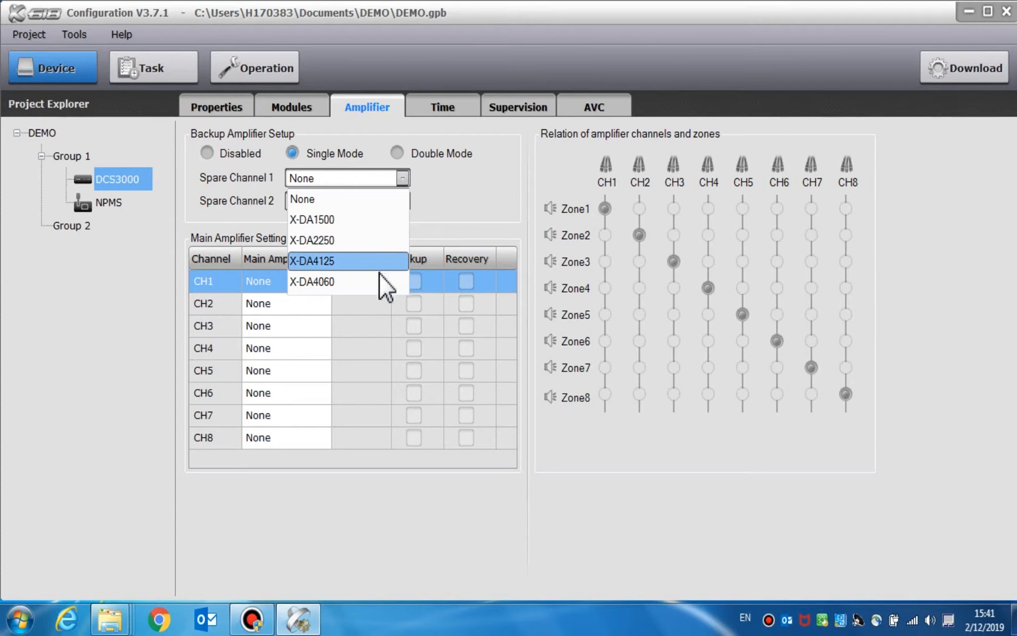
click(378, 220)
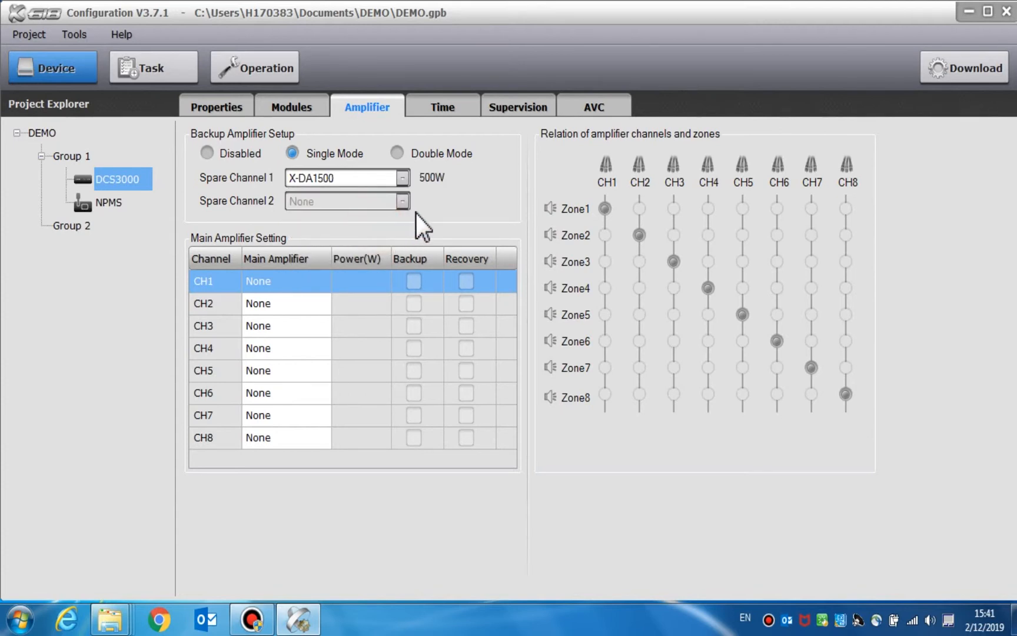
Step: Switch backup to Double Mode with an X-DA2250 on spare channel 2
click(398, 153)
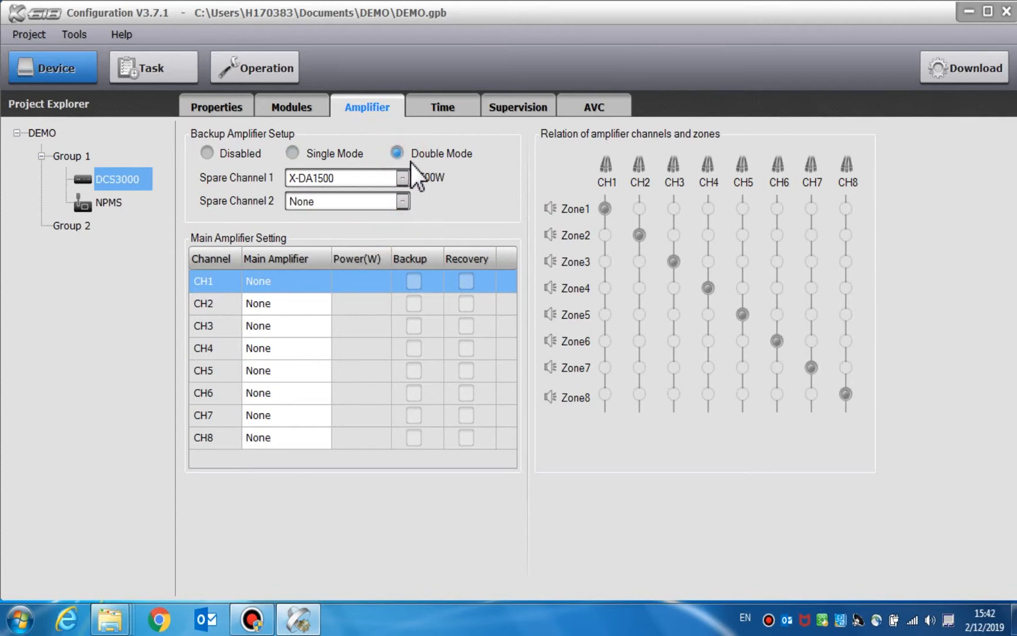
click(403, 201)
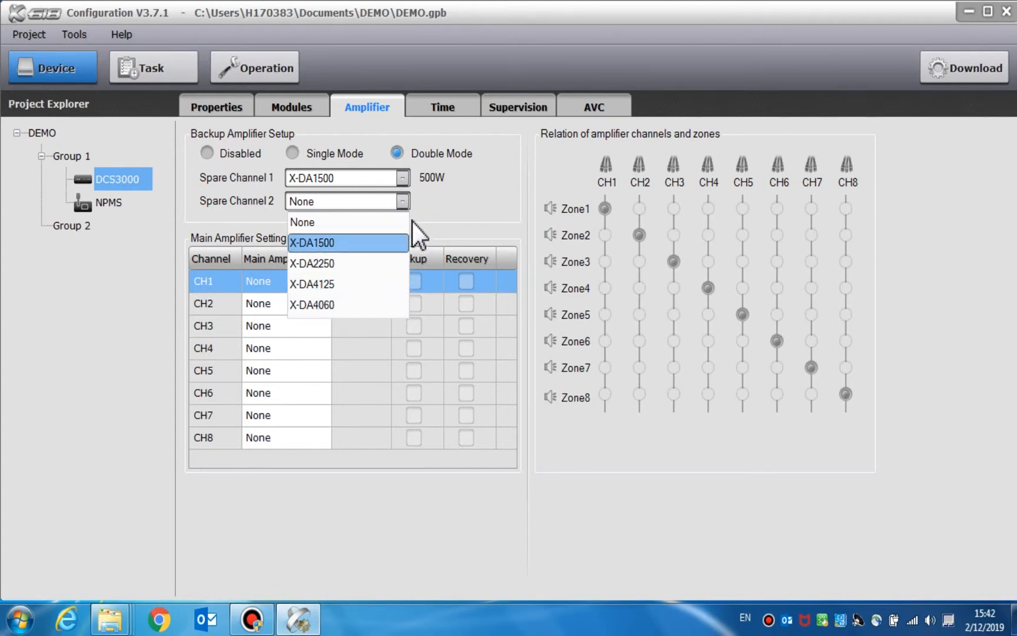
click(381, 263)
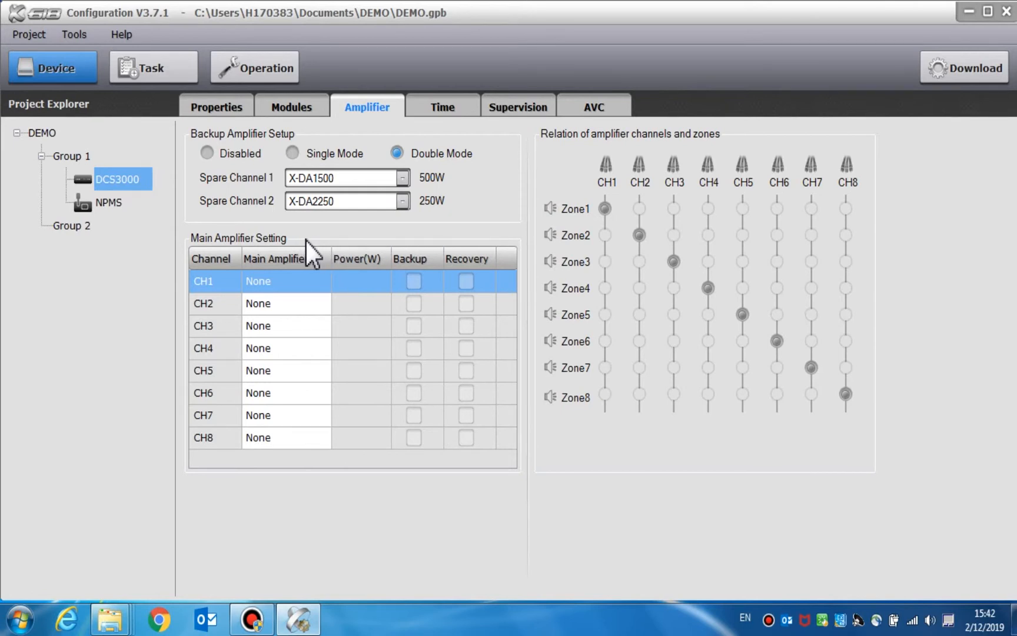
Step: Assign X-DA1500 main amplifiers to CH1 and CH2, enabling backup on CH1 and recovery on CH2
click(325, 283)
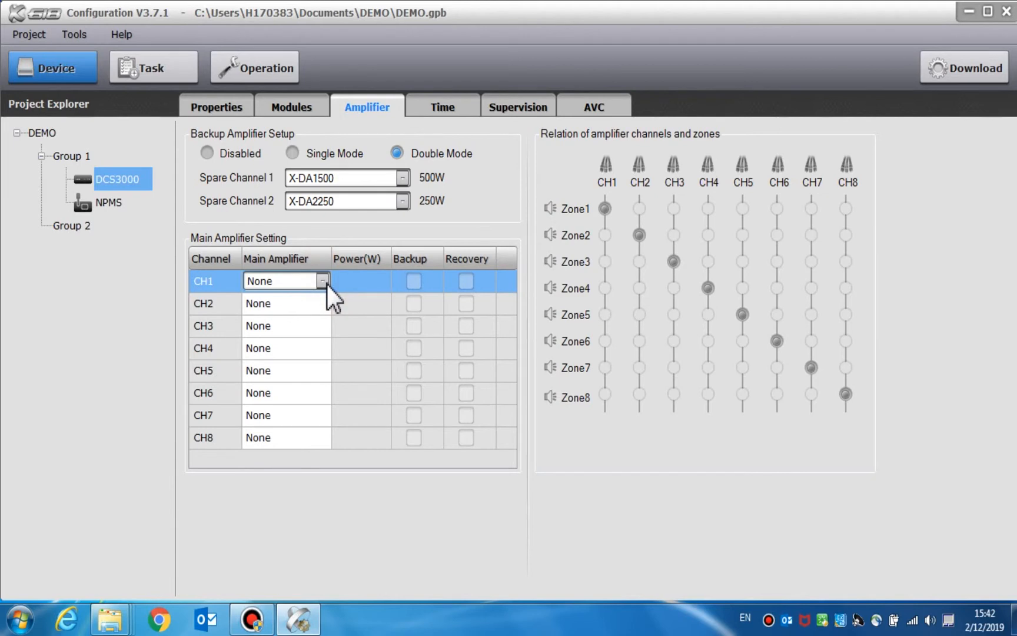
click(323, 282)
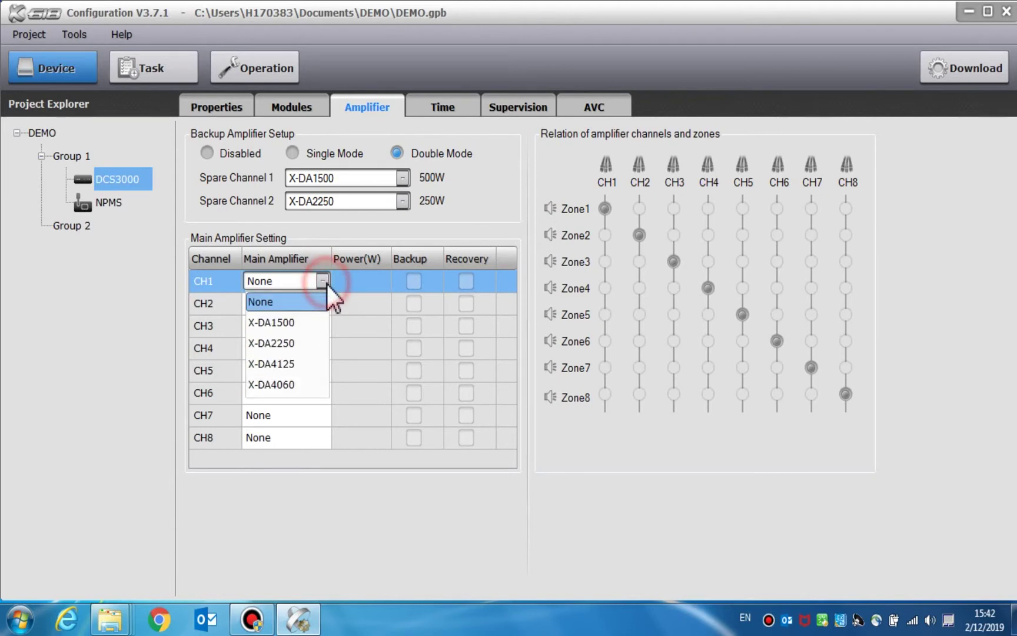
click(312, 324)
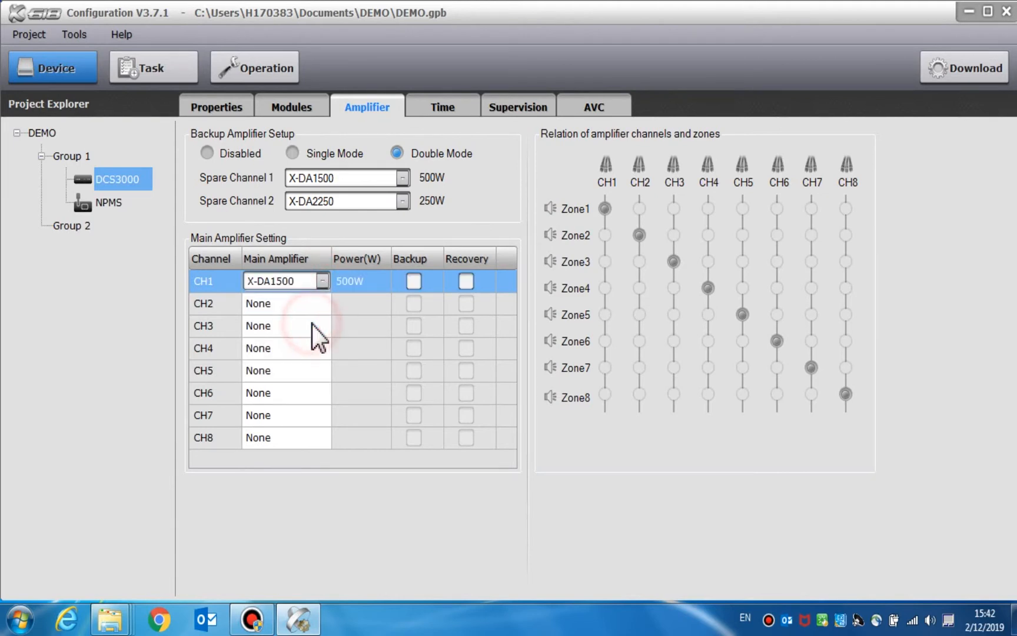
click(315, 303)
click(321, 305)
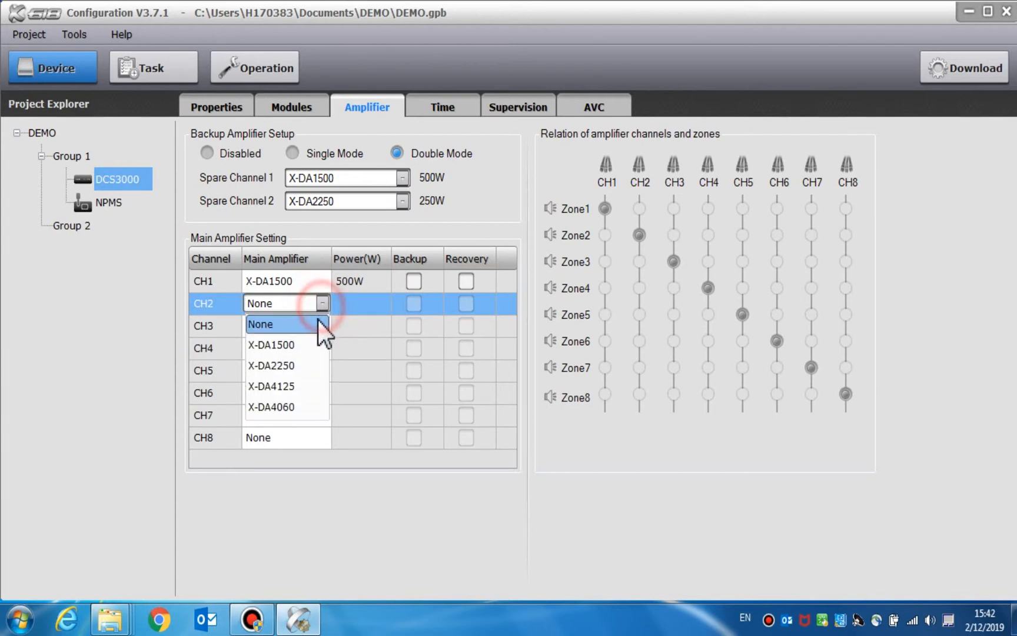
click(308, 347)
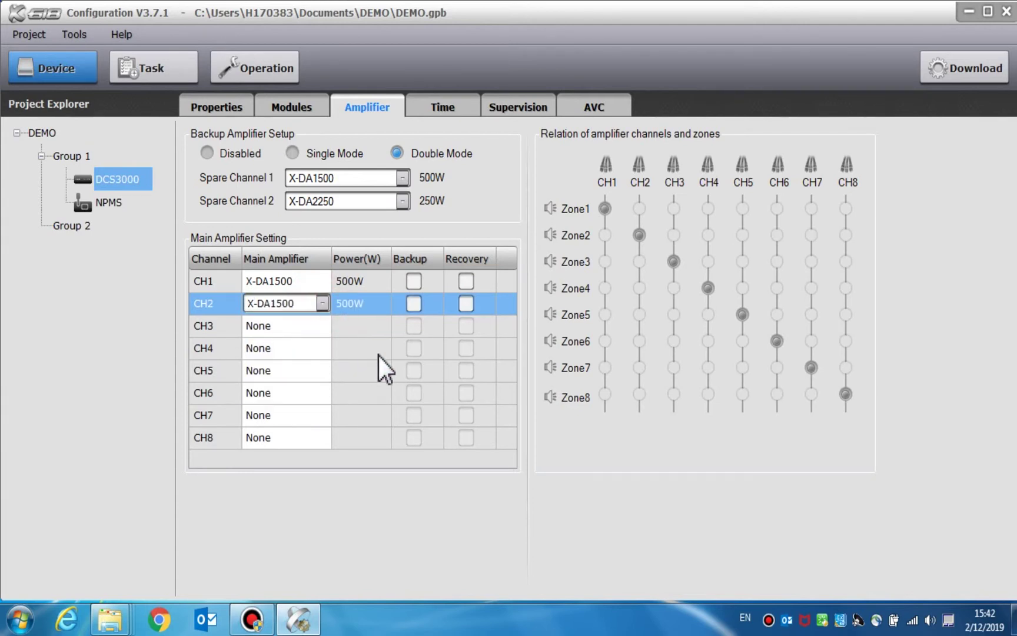
click(414, 282)
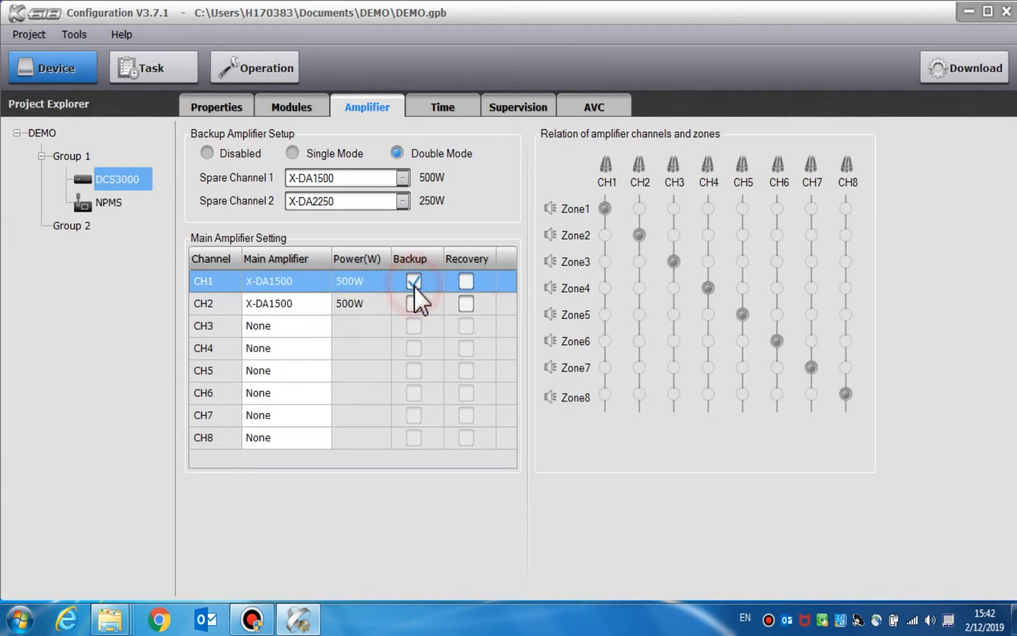
click(467, 304)
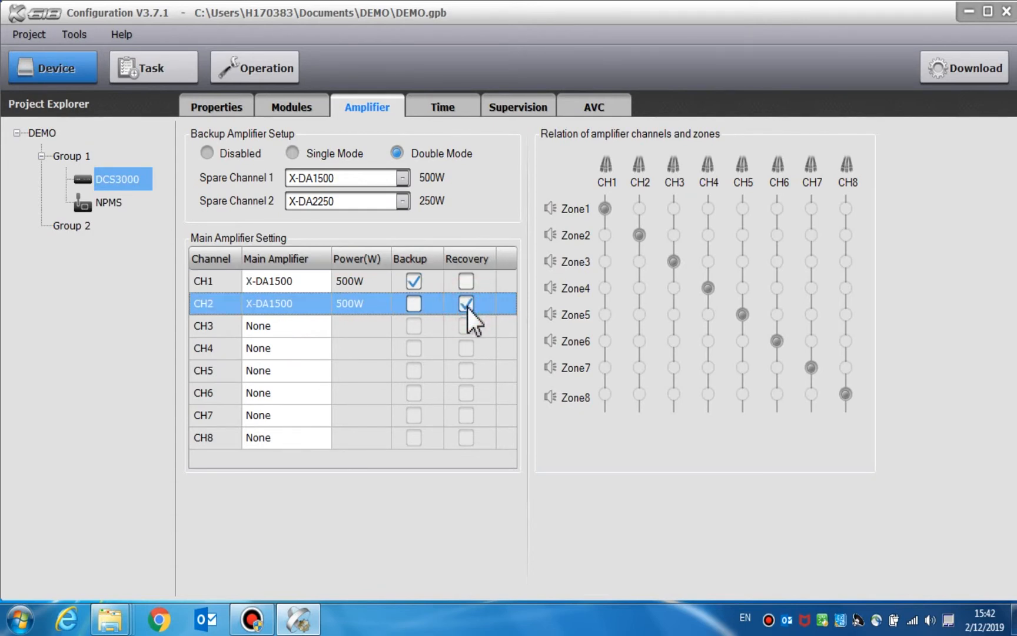
Step: Assign an X-DA2250 main amplifier to CH3 and an X-DA4125 to CH4
click(327, 337)
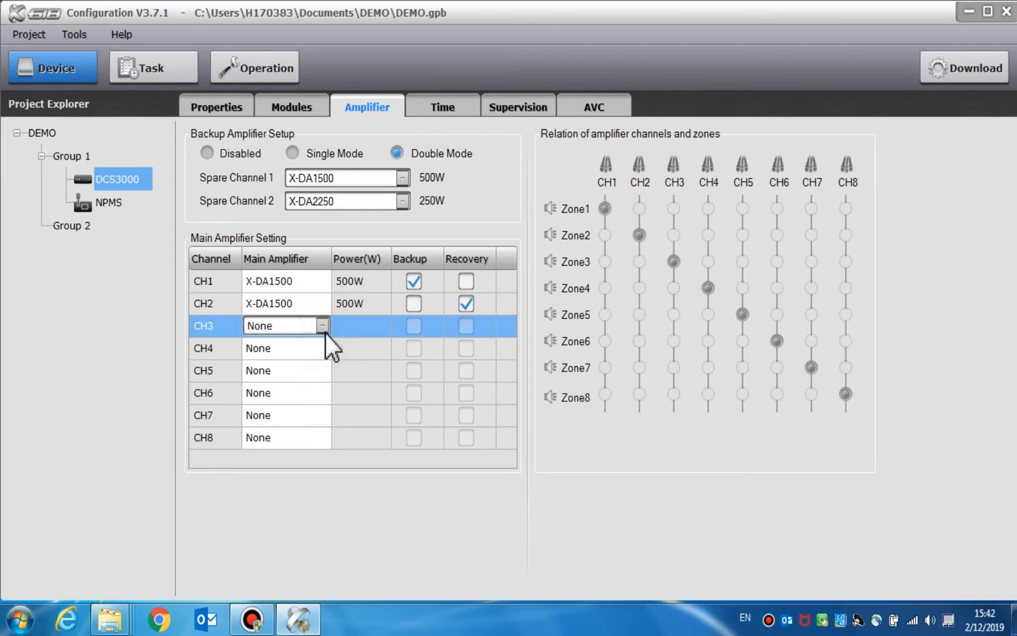
click(323, 326)
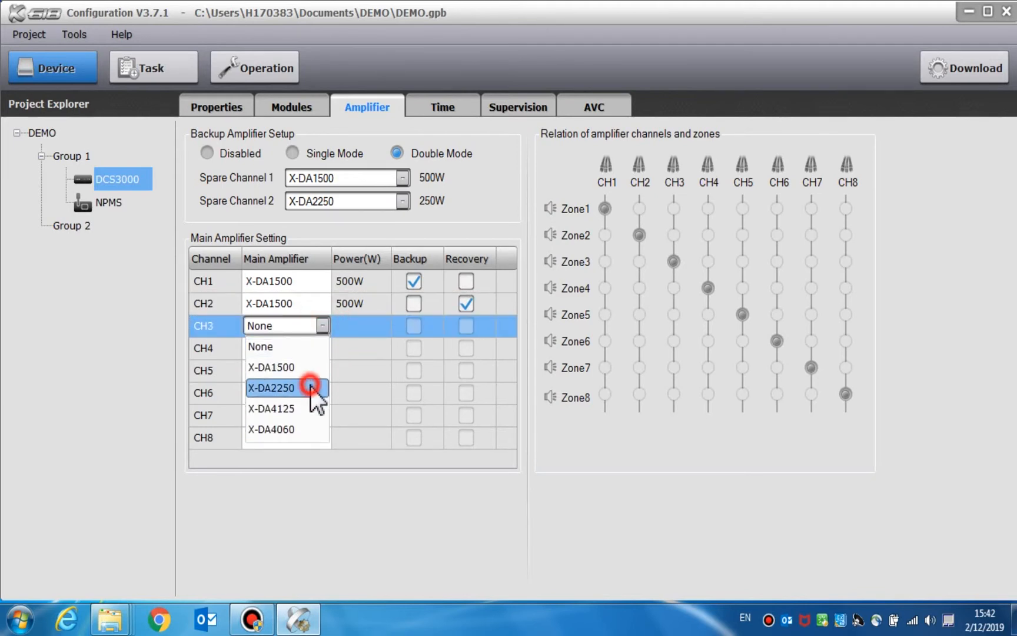
click(310, 386)
click(323, 350)
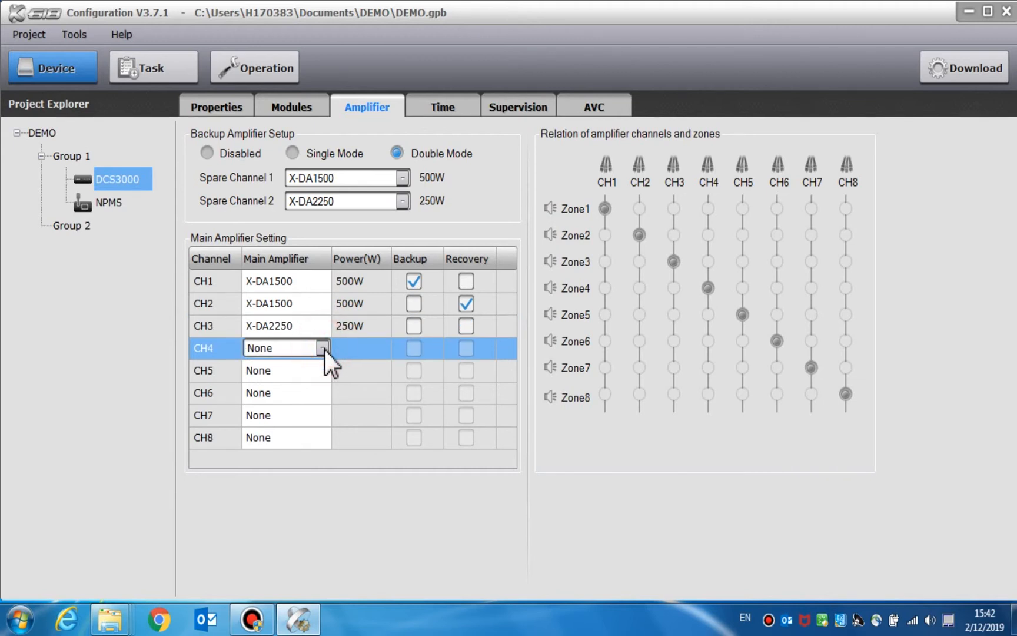
click(324, 349)
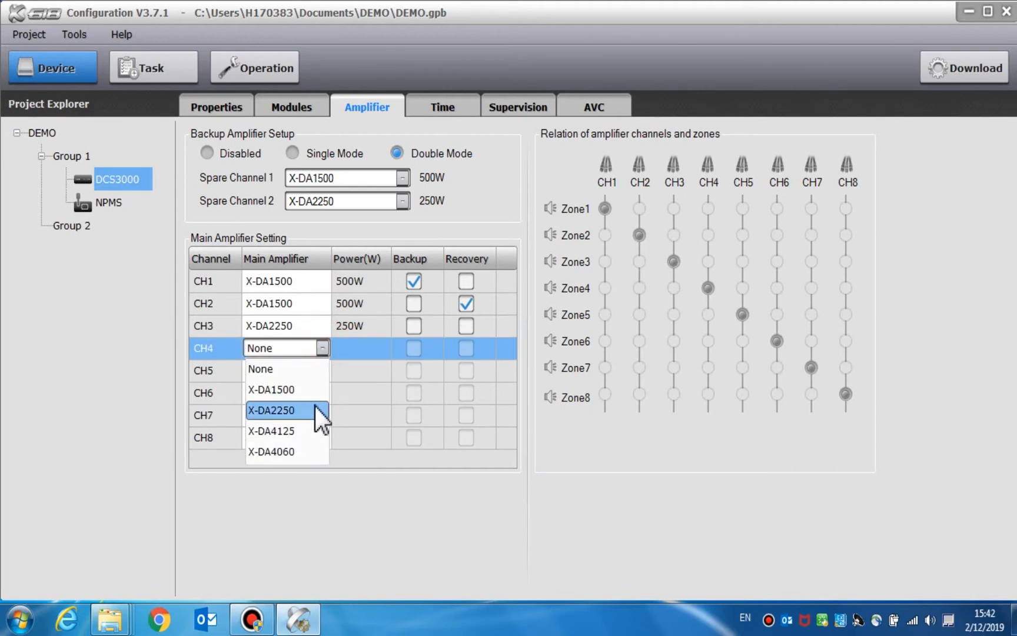
click(308, 428)
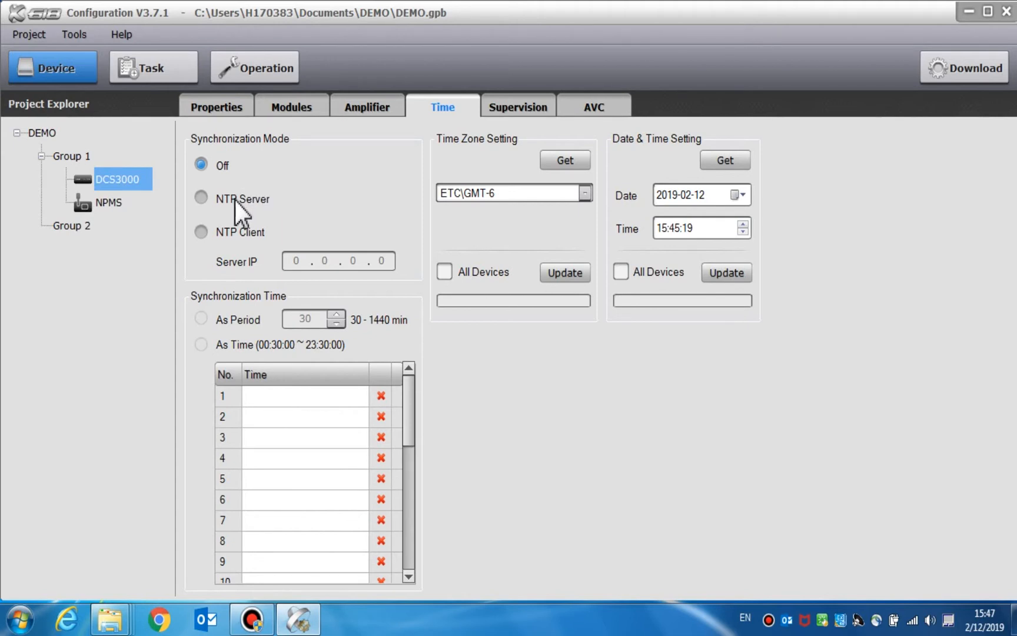
Step: Set synchronization to NTP Client mode and start editing the server IP, left at 0.0.0.0
click(201, 198)
click(201, 232)
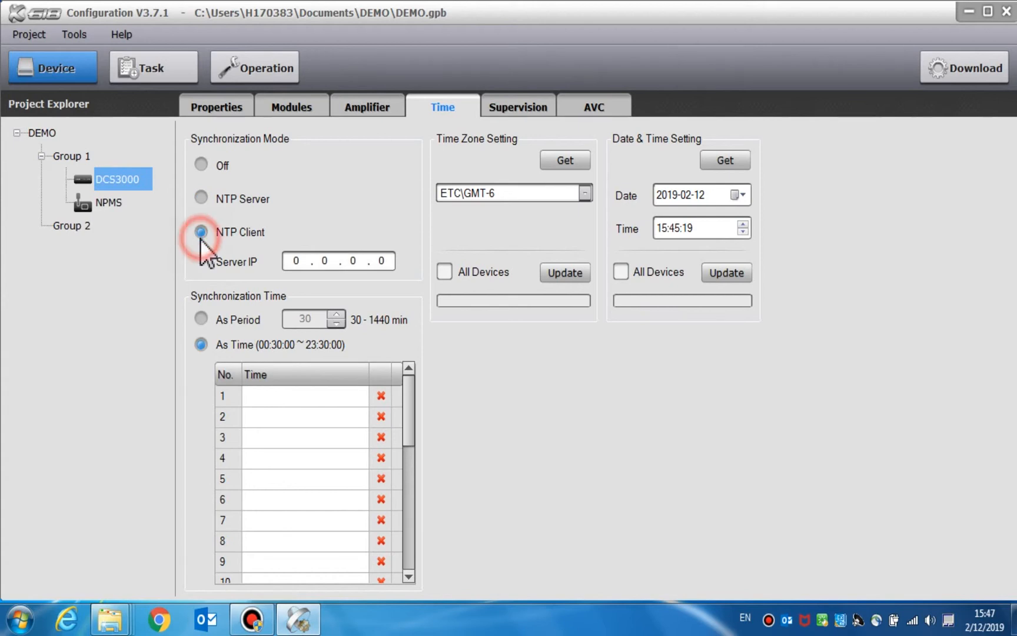
click(301, 261)
click(329, 261)
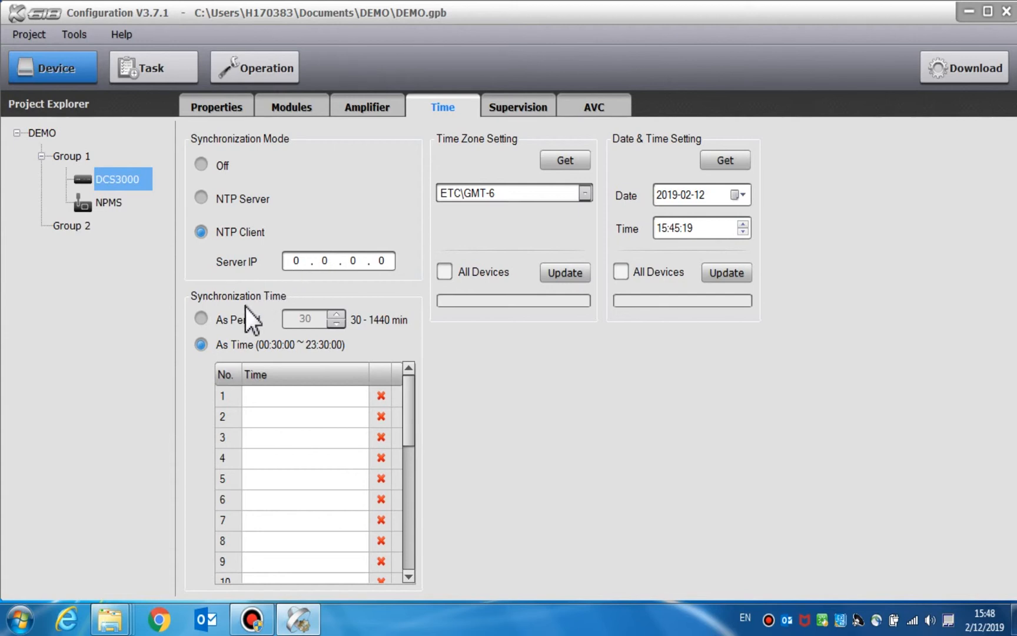
click(200, 320)
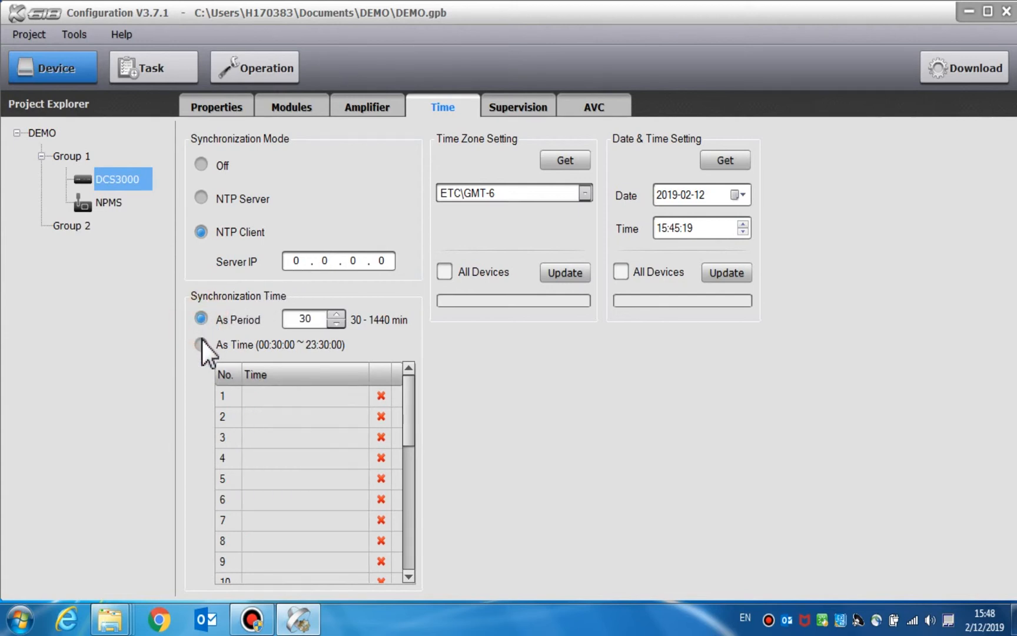
click(201, 345)
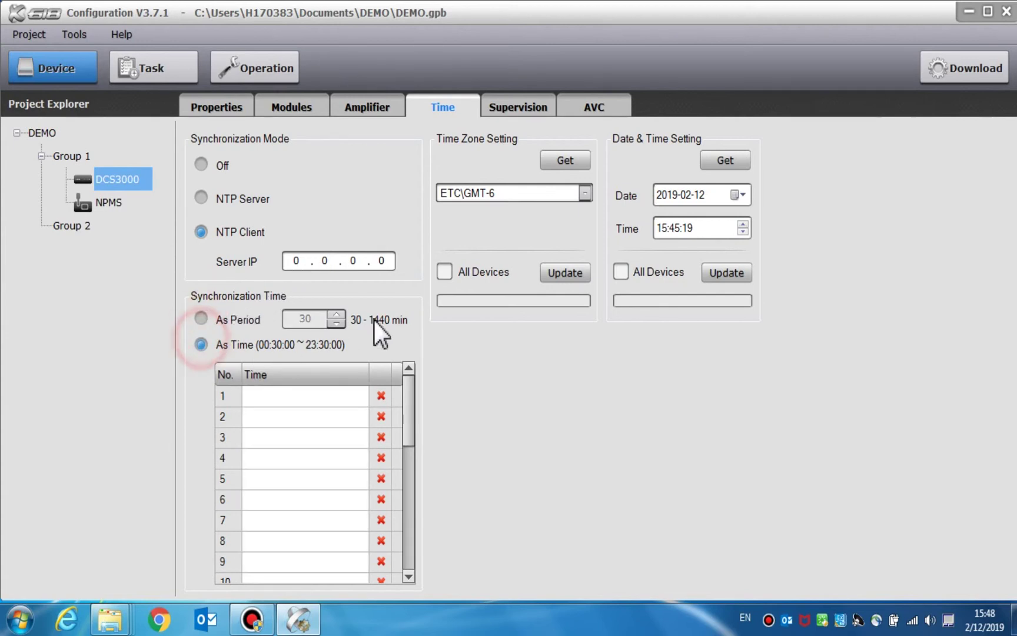
click(584, 195)
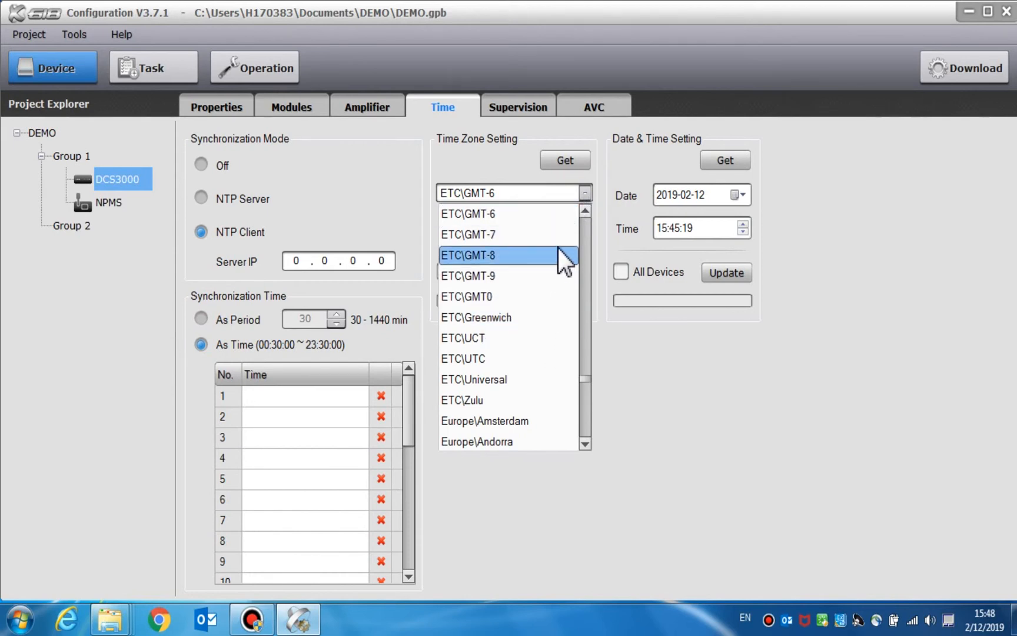
click(585, 195)
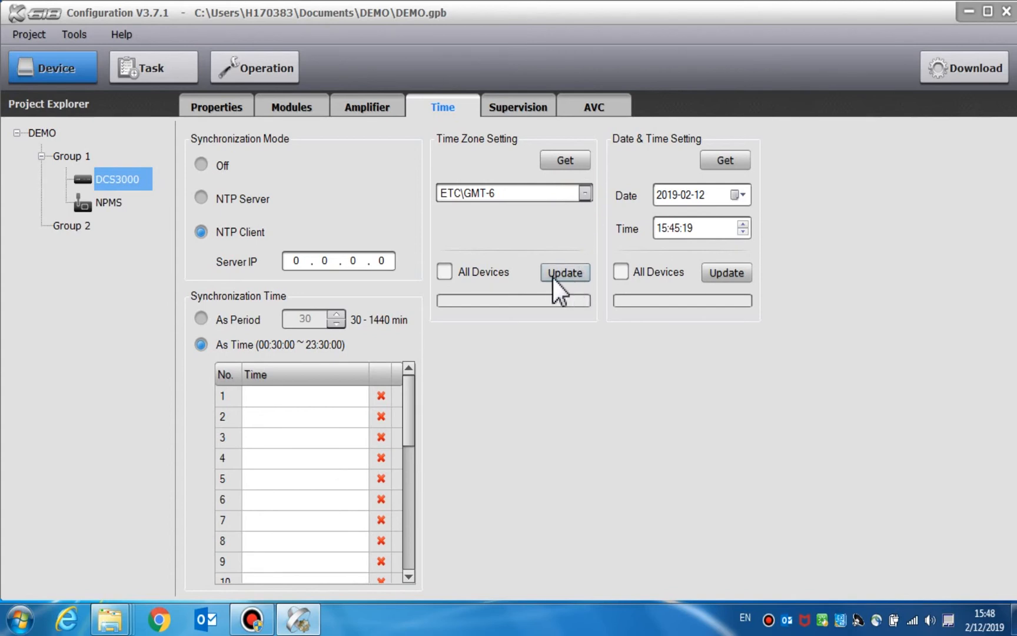
click(444, 272)
Step: Leave the date unchanged and apply the date and time to all devices
click(741, 195)
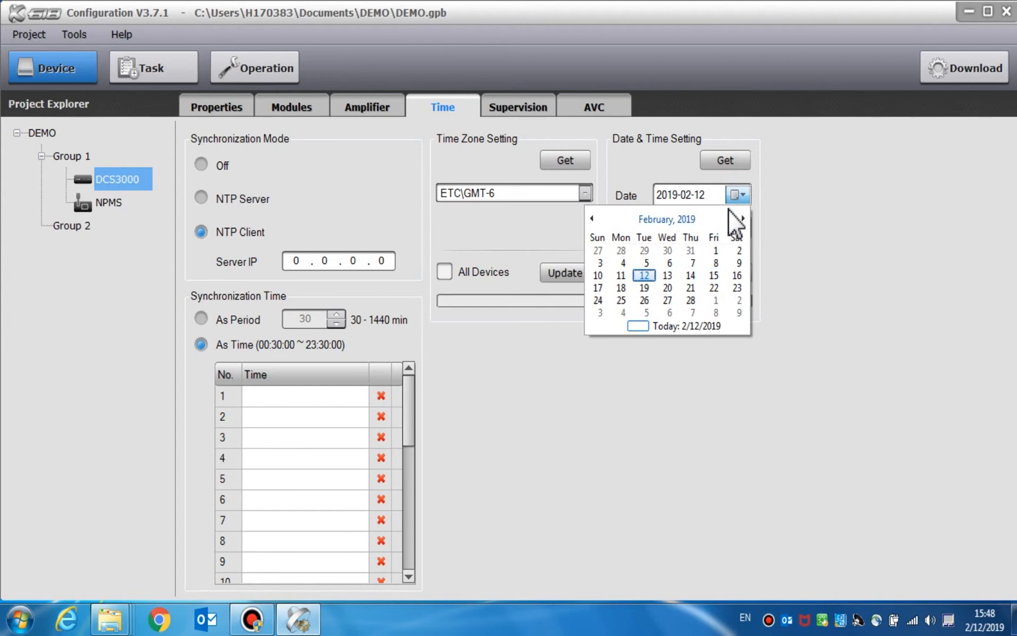
click(739, 195)
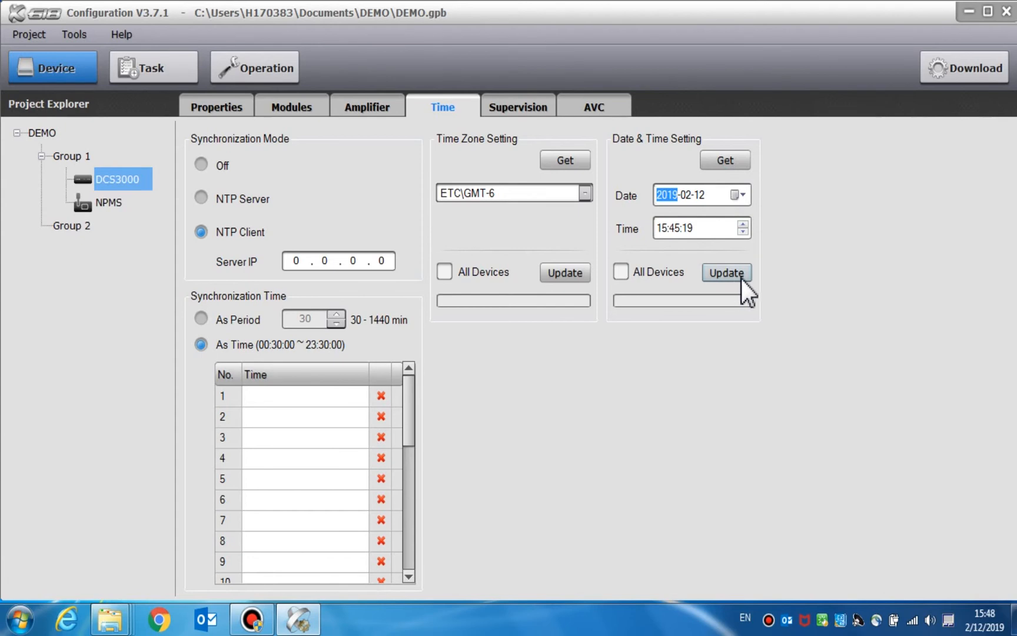
click(621, 273)
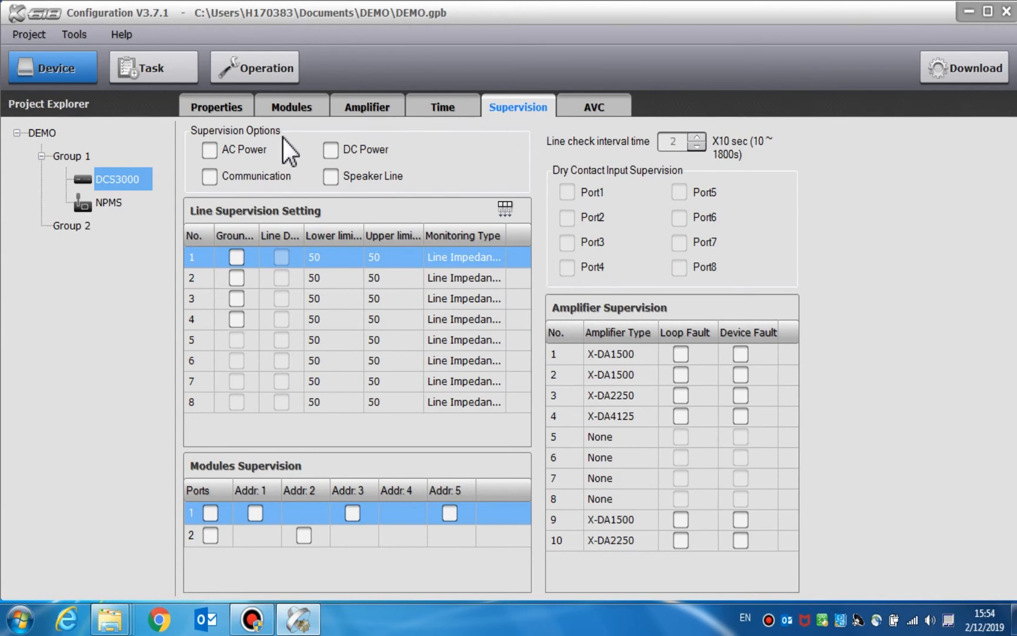
Step: Enable AC power, DC power, communication and speaker line supervision
click(209, 150)
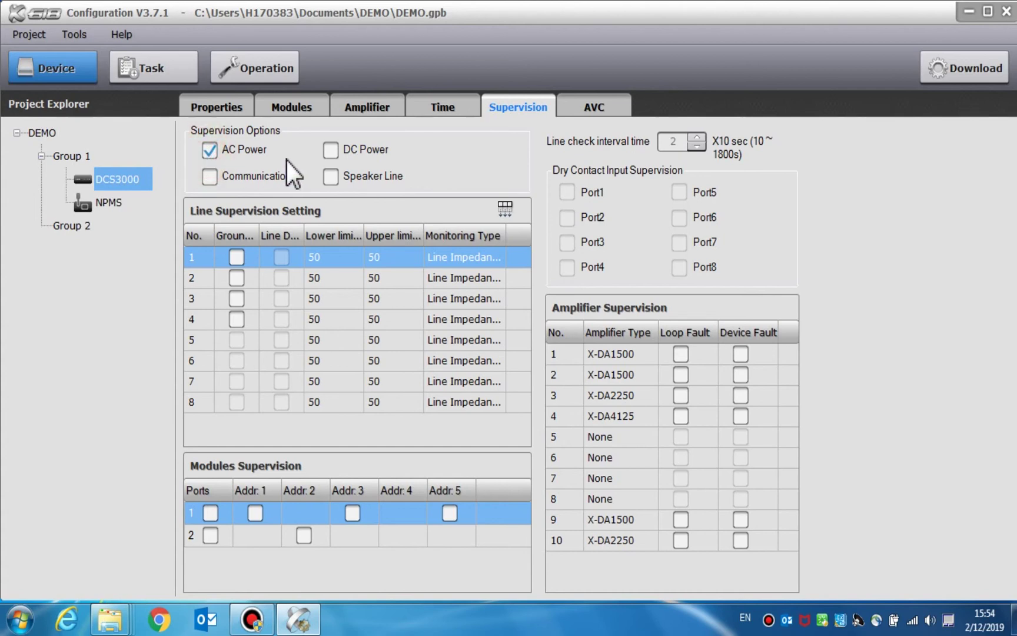
click(331, 151)
click(209, 177)
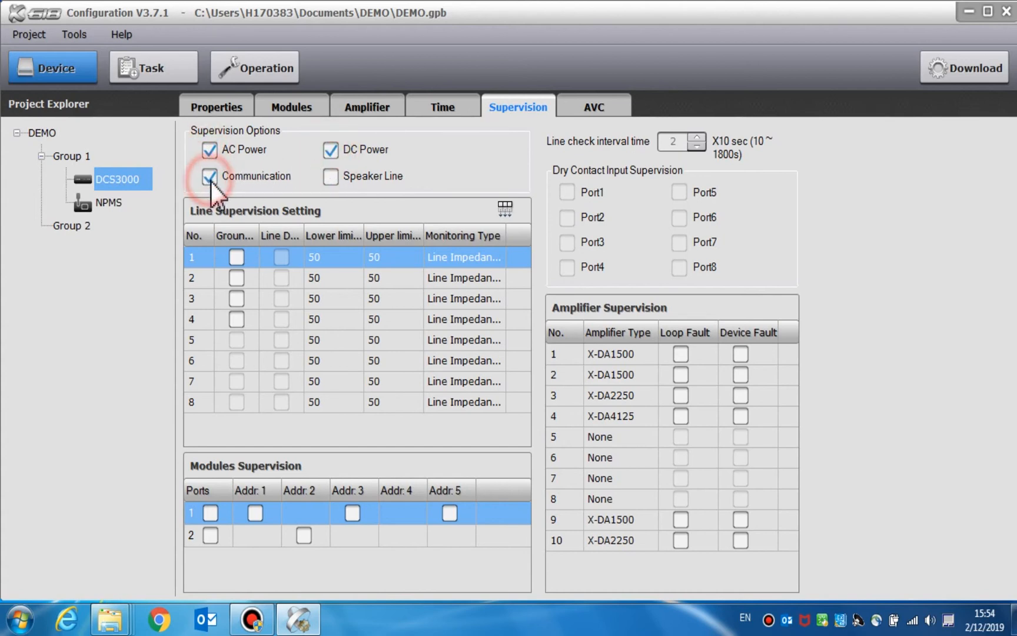
click(332, 177)
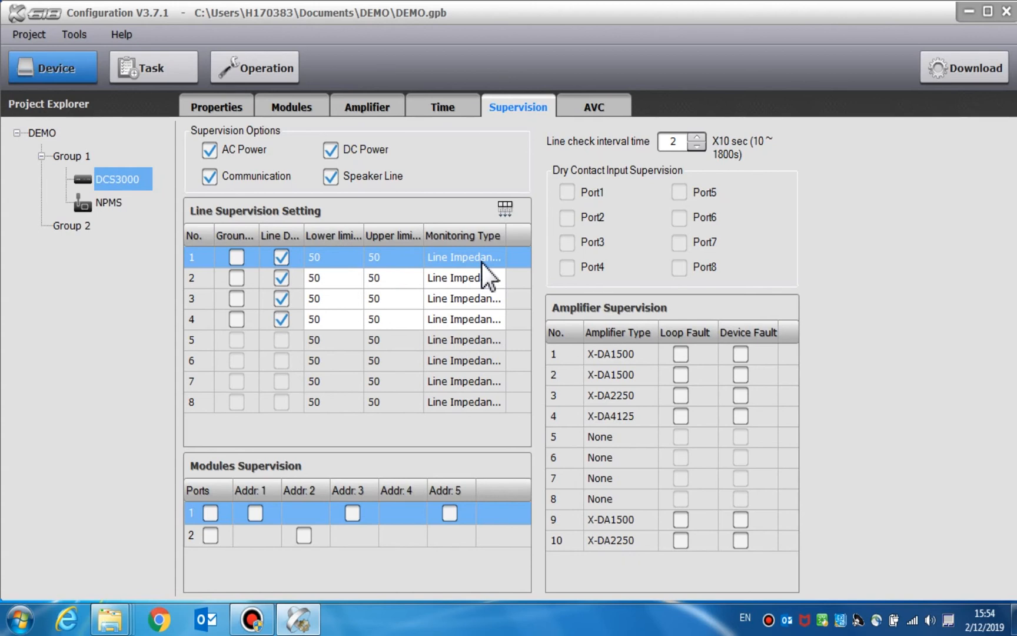
Step: Set line 1 to EOL Monitoring with limits kept at 50 and supervise the module on port 1
click(282, 257)
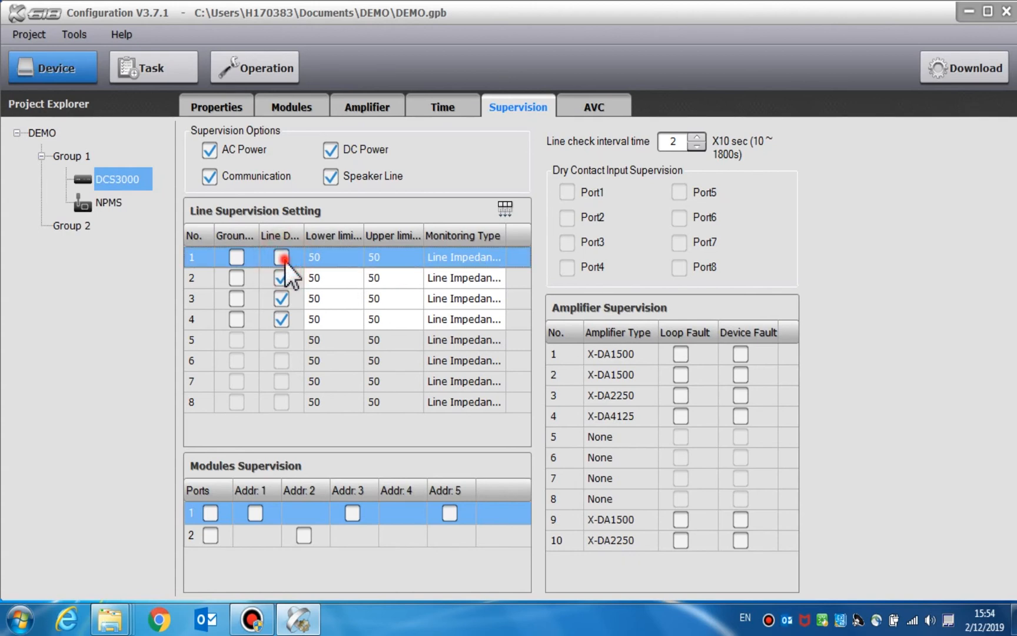
click(340, 257)
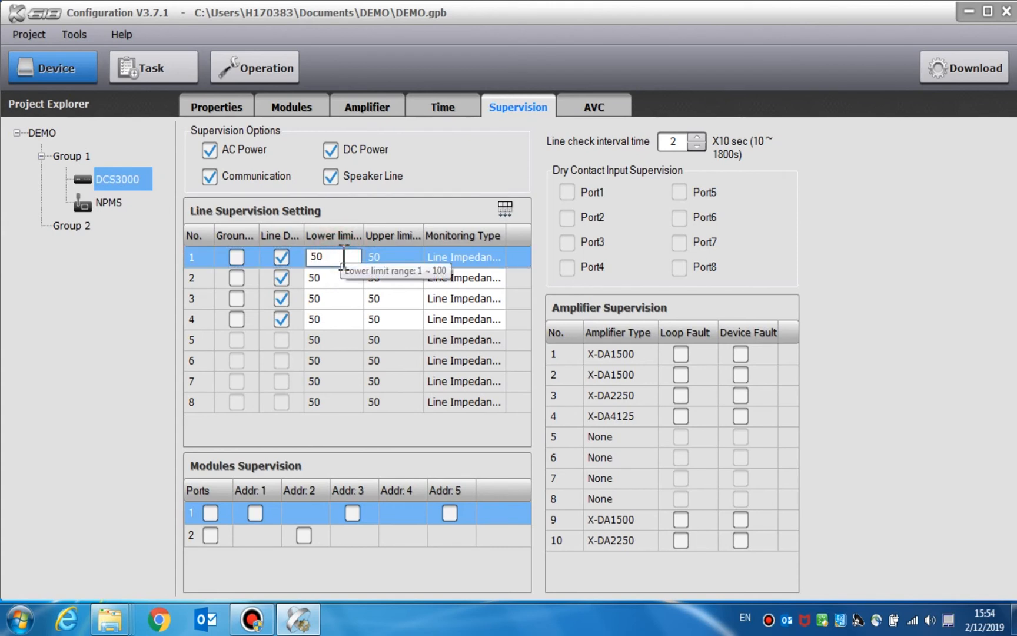
click(488, 257)
click(397, 257)
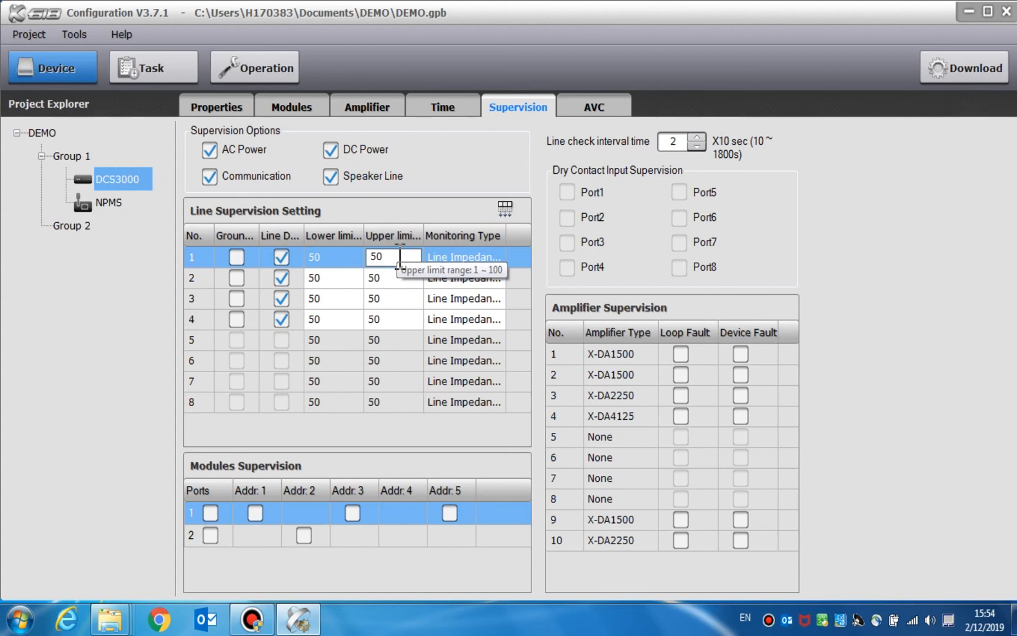
click(493, 257)
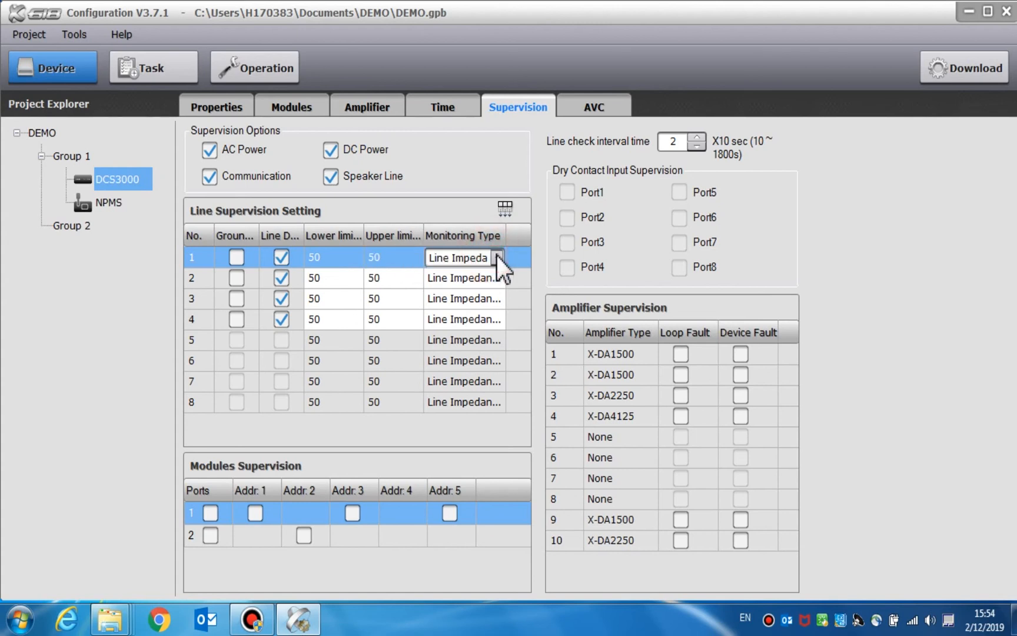
click(495, 256)
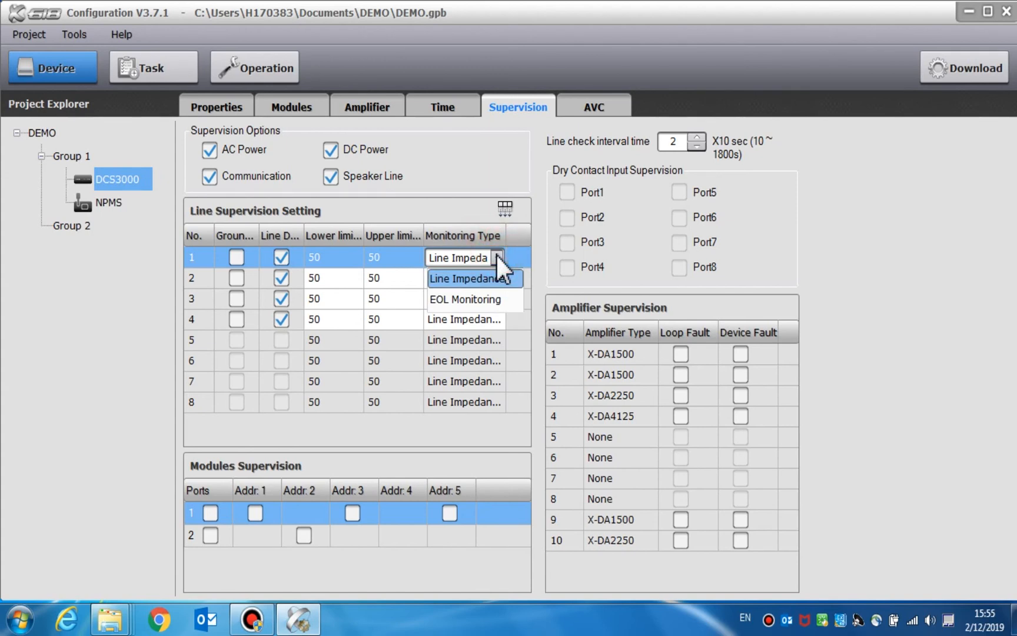
click(505, 298)
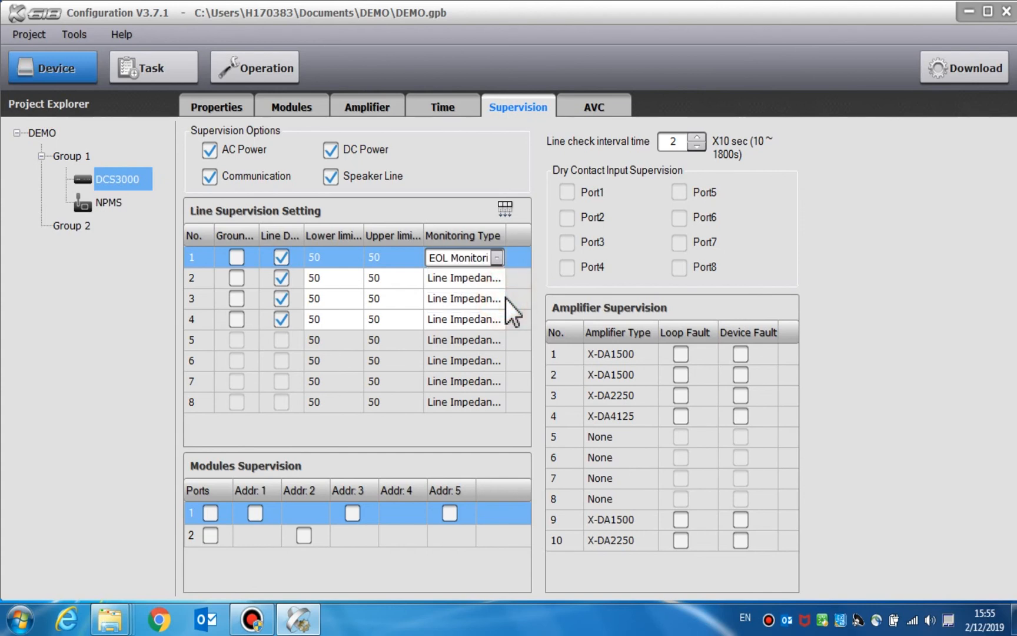
click(212, 513)
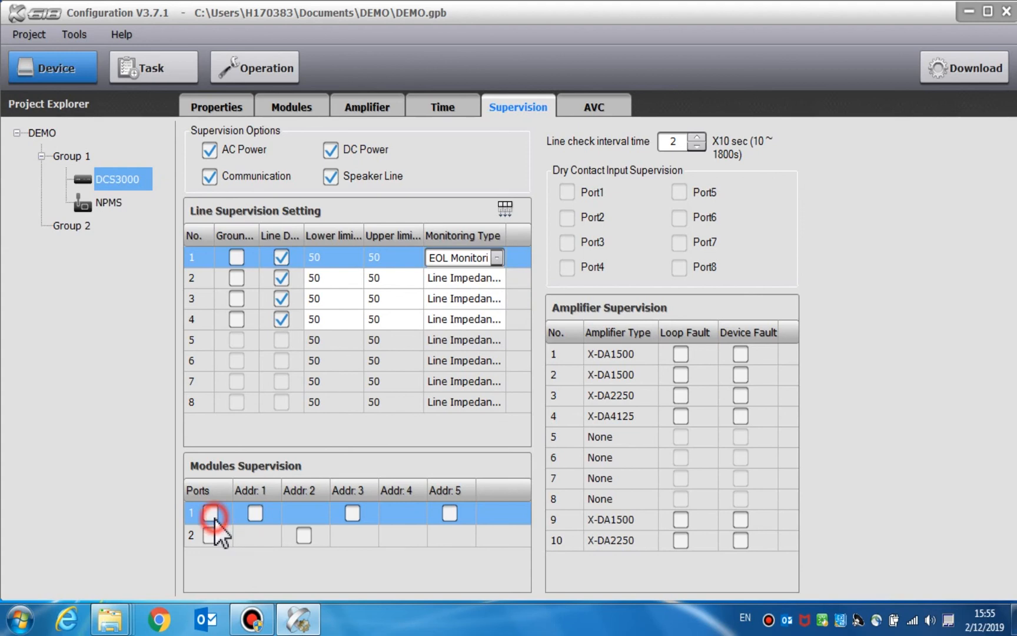
Step: Supervise the module at port 2 address 2 and raise the line check interval to 3
click(307, 535)
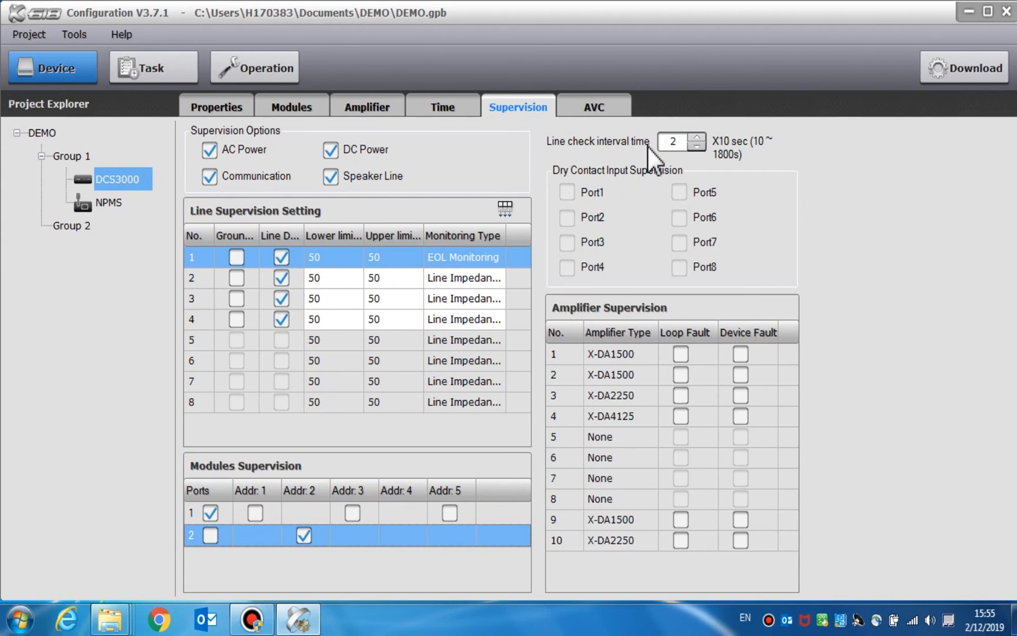
click(701, 137)
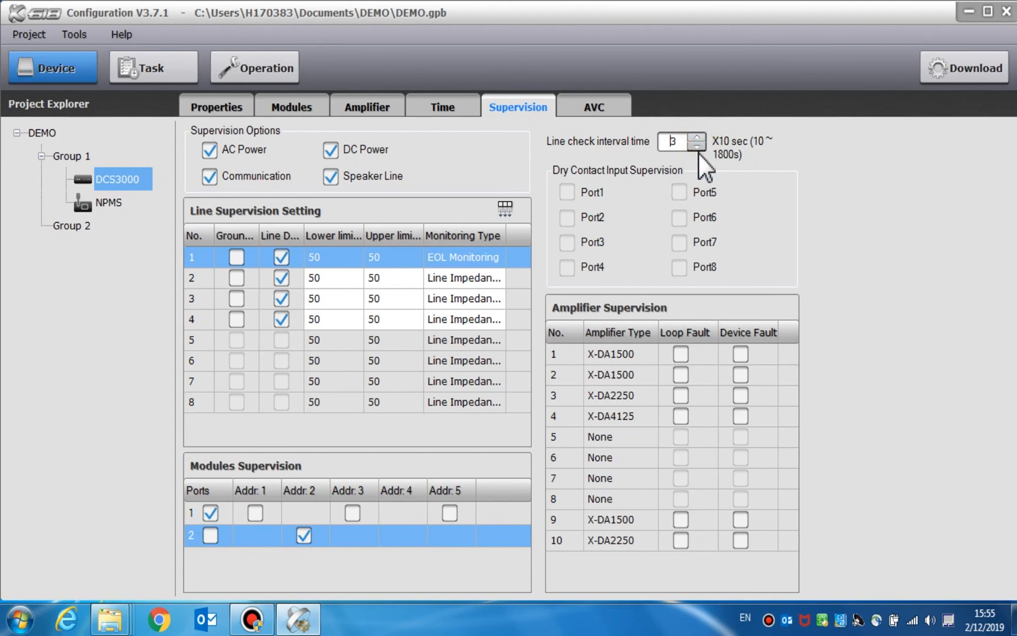
click(699, 148)
Step: Watch loop fault on amplifier 1 and device faults on amplifiers 3 and 4
click(682, 354)
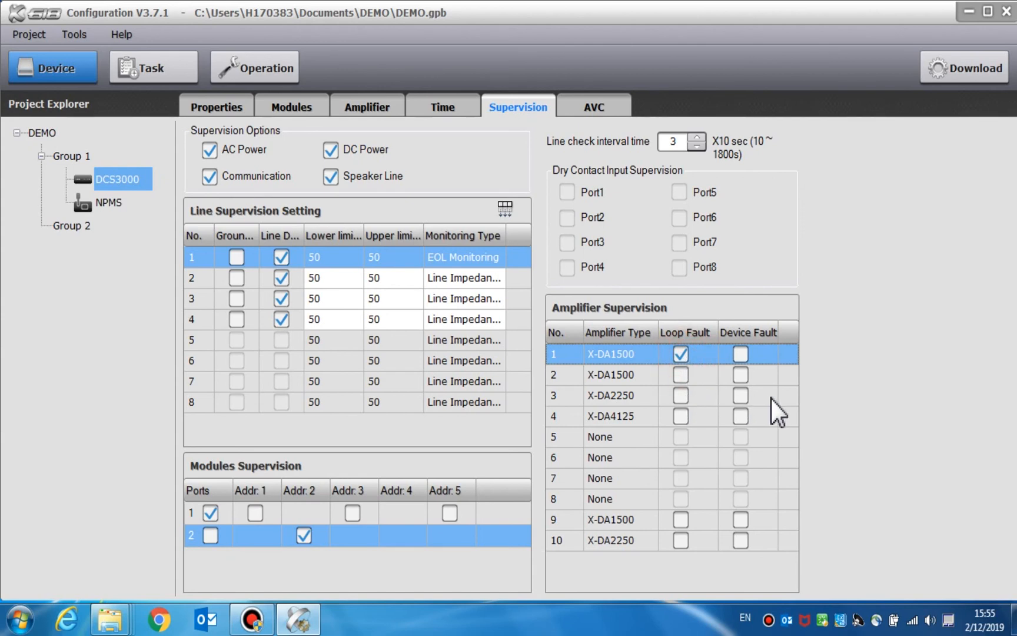
click(739, 395)
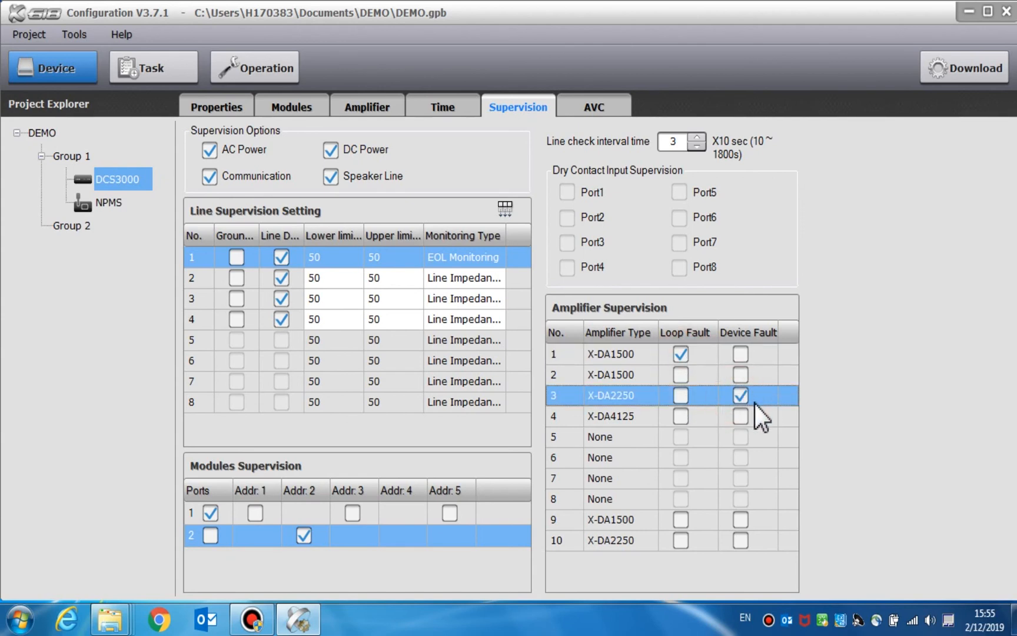
click(742, 416)
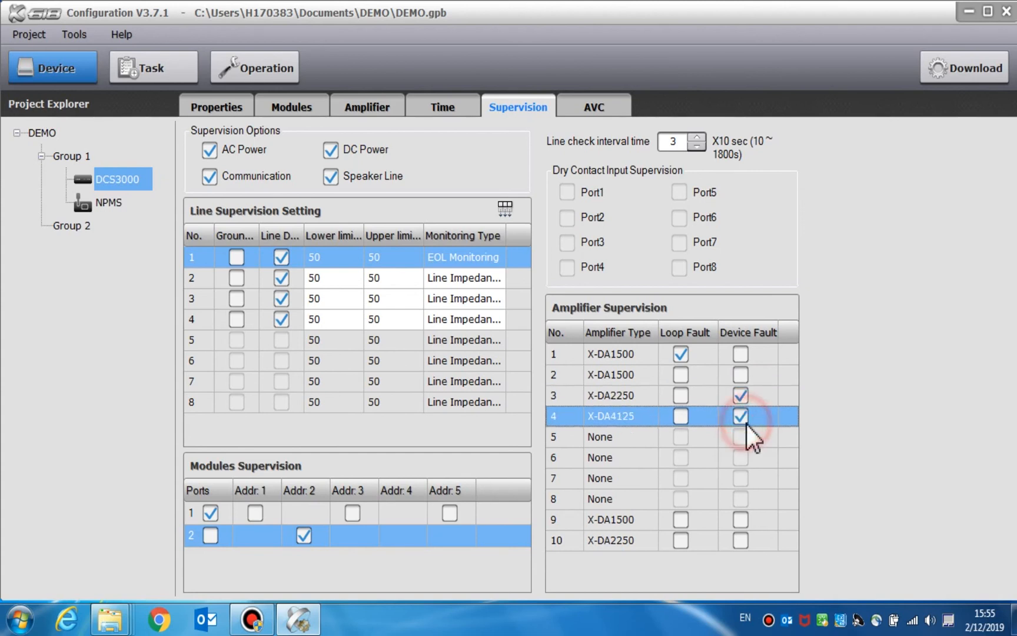